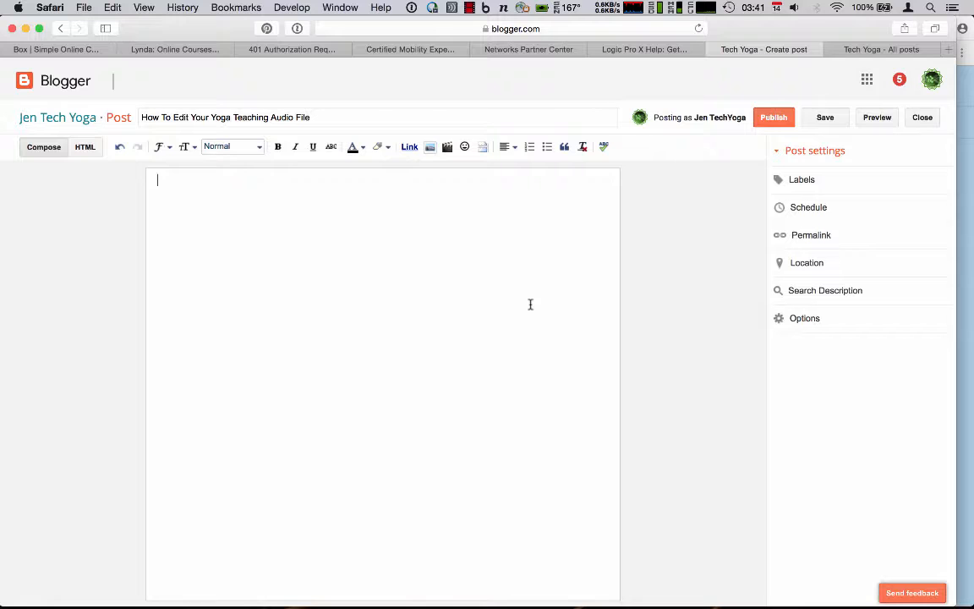
# Launch Audacity and open the audio file 015A_170518_0902.MP3 from the Yoga Classes folder.
pyautogui.click(929, 9)
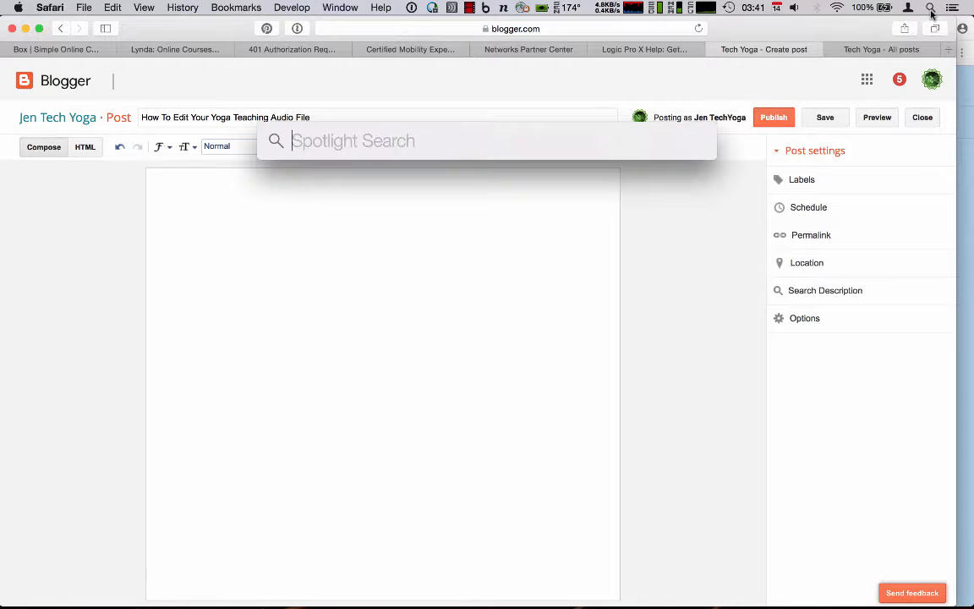
pyautogui.write('au')
pyautogui.press('Return')
pyautogui.click(98, 8)
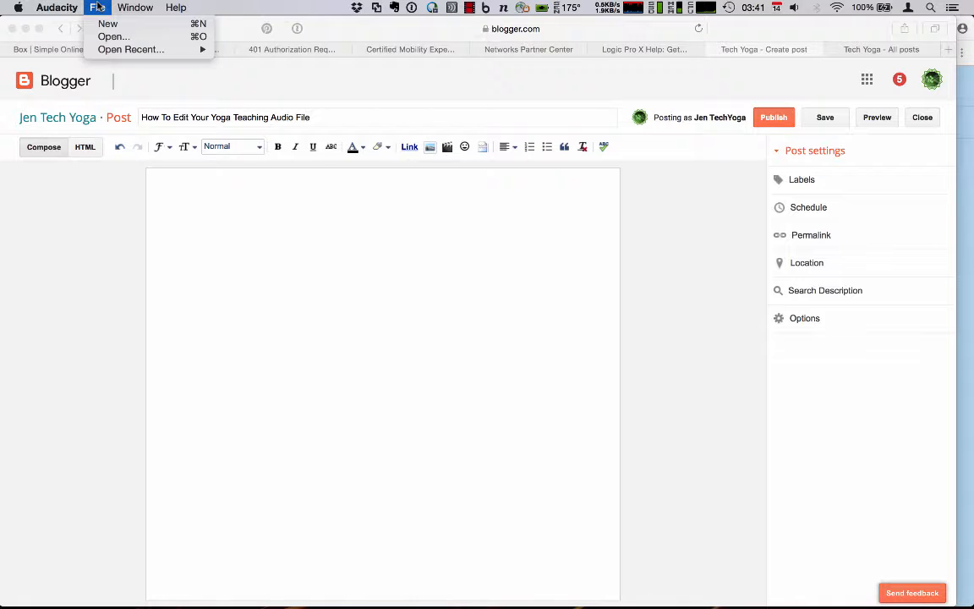
pyautogui.click(112, 38)
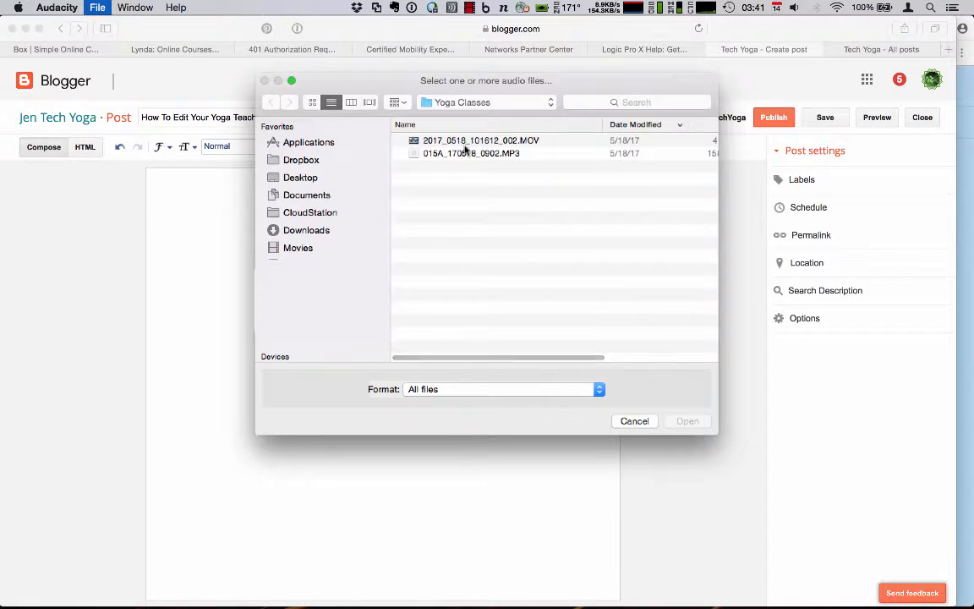
pyautogui.click(470, 154)
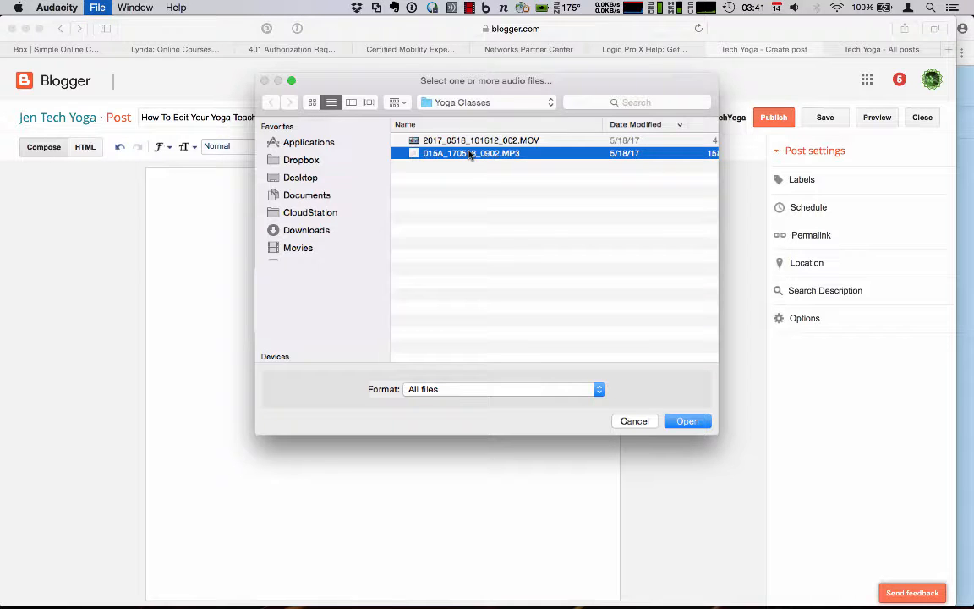
pyautogui.doubleClick(461, 154)
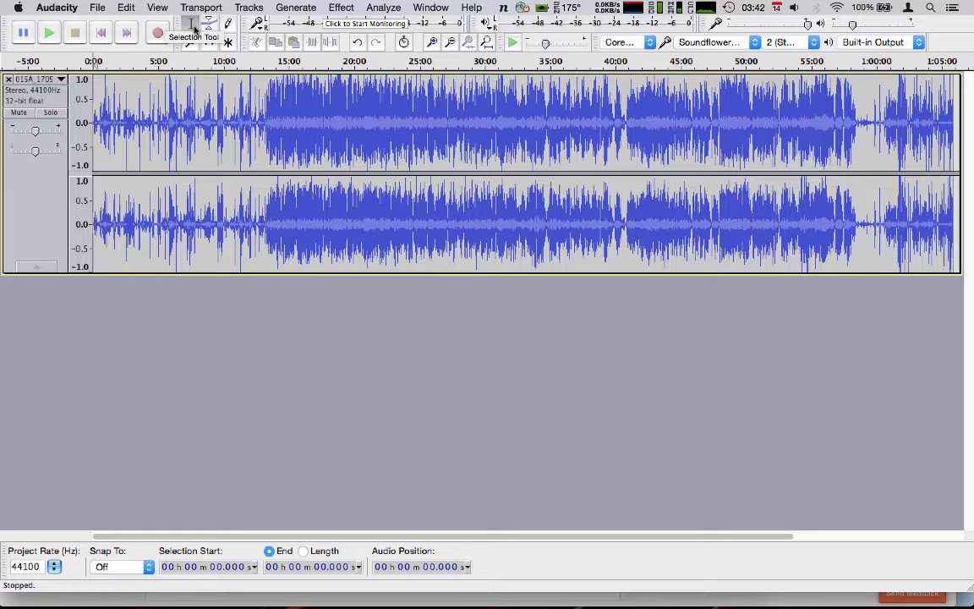
# Play a short stretch from about 13:11.6, just before the quiet introduction gives way to the loud section.
pyautogui.click(264, 120)
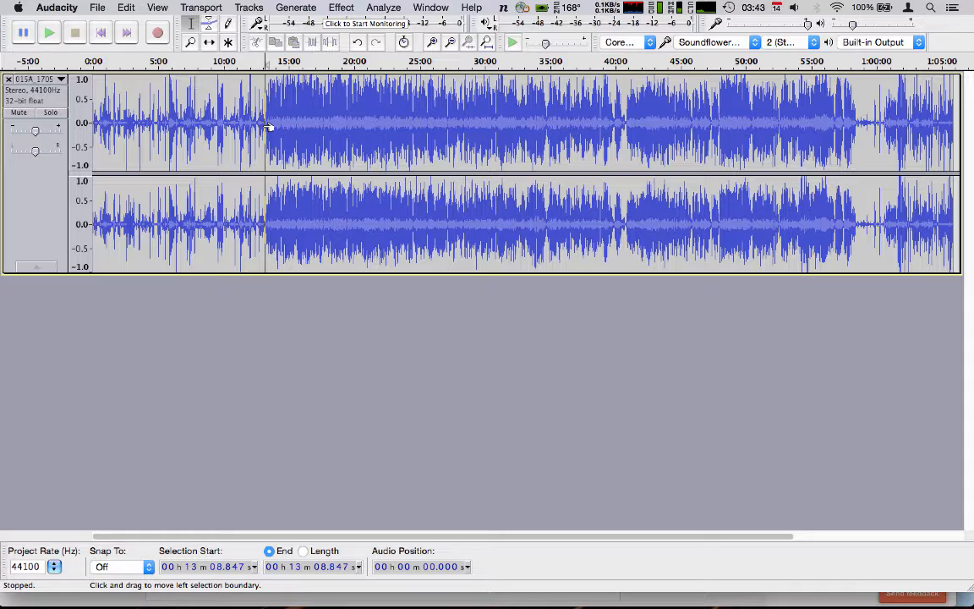
pyautogui.click(192, 42)
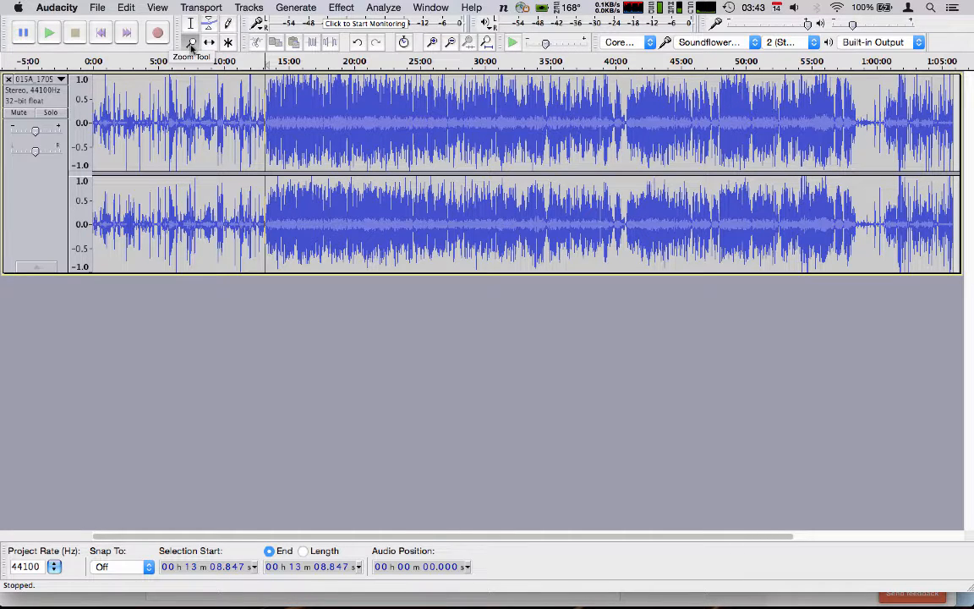
pyautogui.click(265, 123)
pyautogui.click(264, 124)
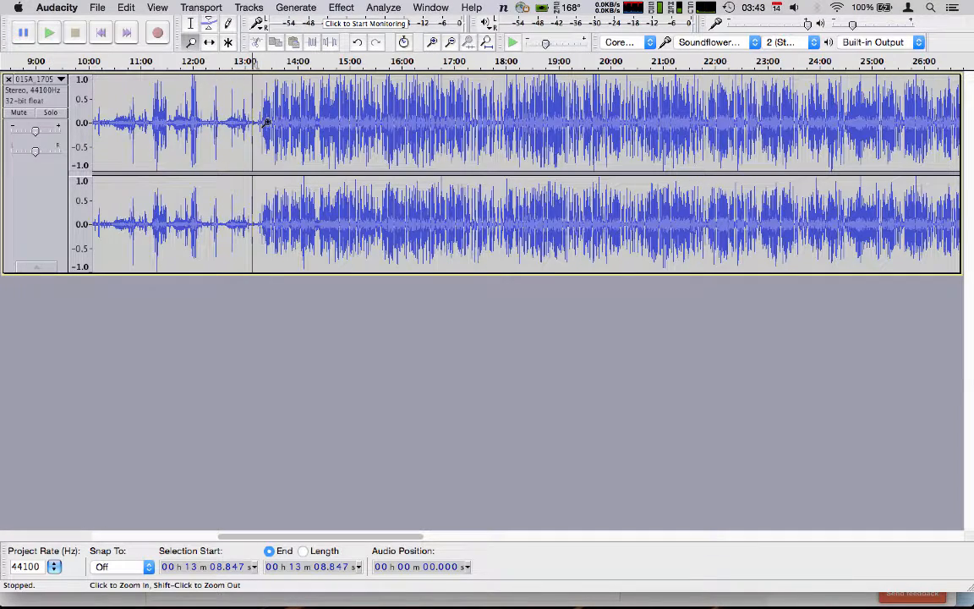
pyautogui.click(239, 125)
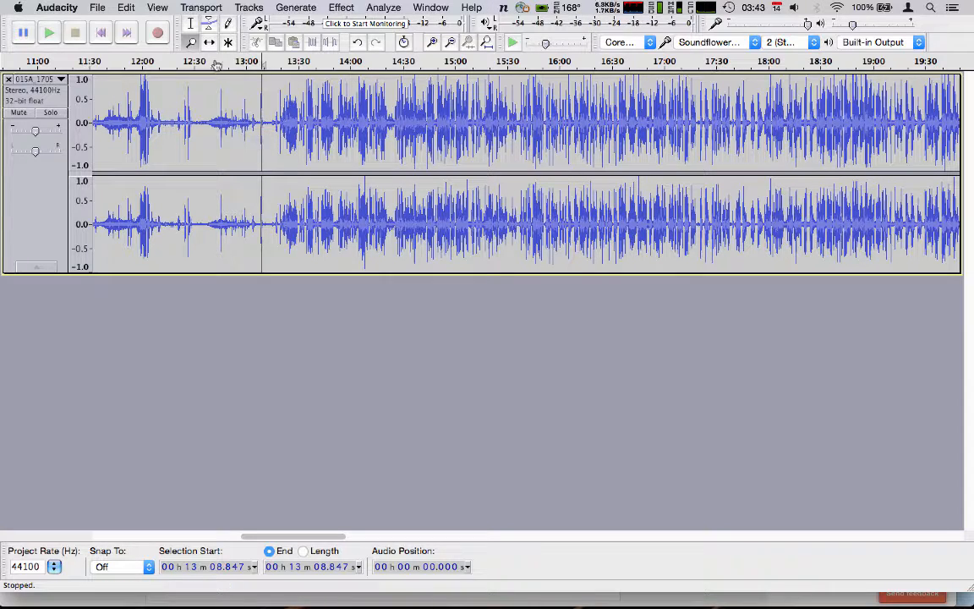
pyautogui.click(191, 23)
pyautogui.click(266, 126)
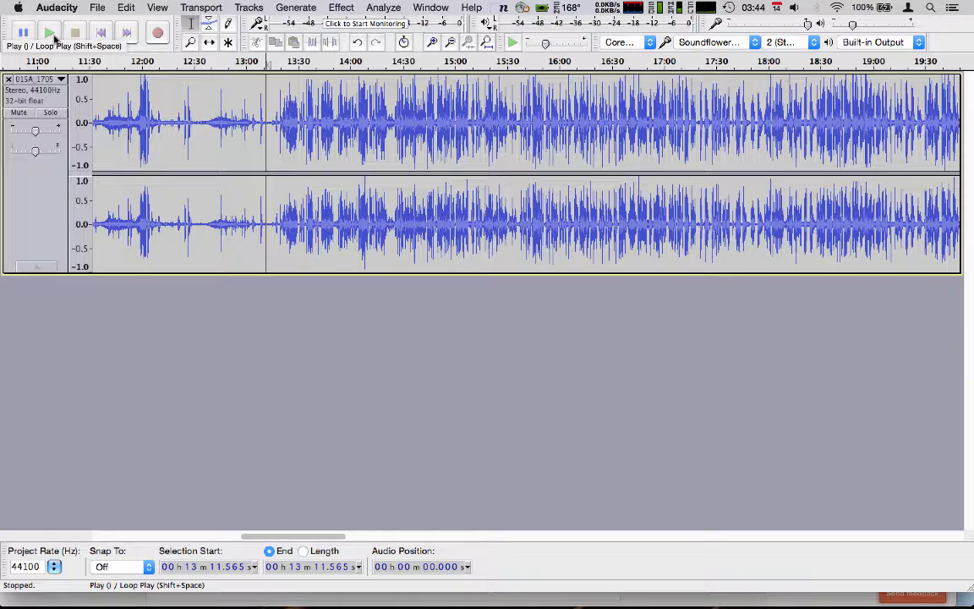
pyautogui.click(54, 37)
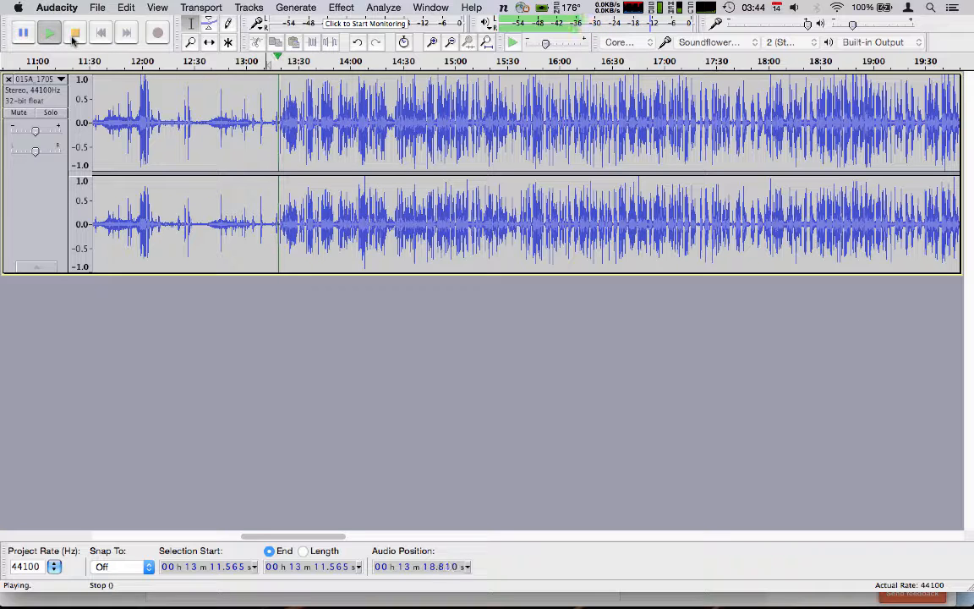
pyautogui.click(73, 39)
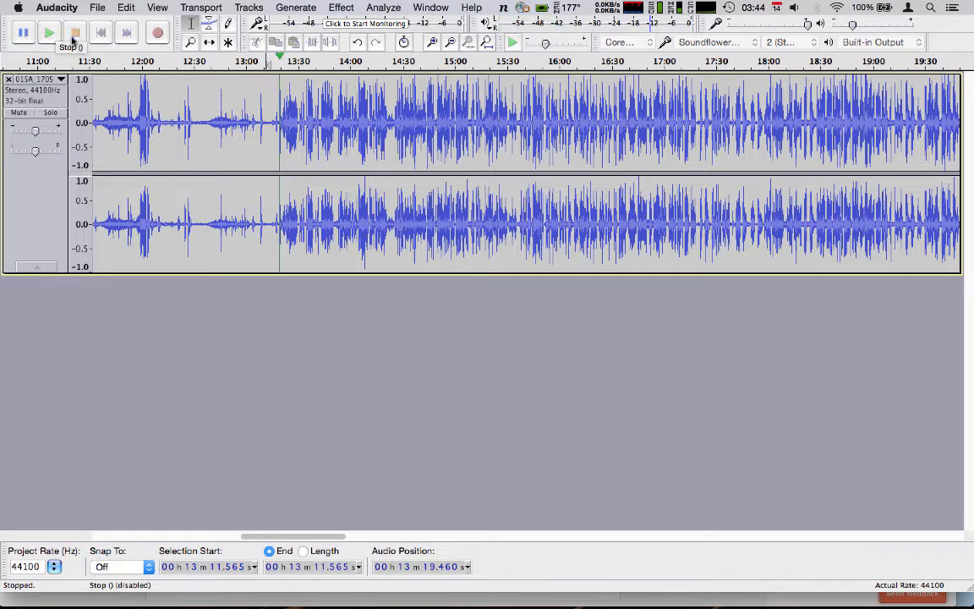
# Split the track at about 13:21 and delete everything from the start of the recording to that point.
pyautogui.click(190, 42)
pyautogui.click(279, 128)
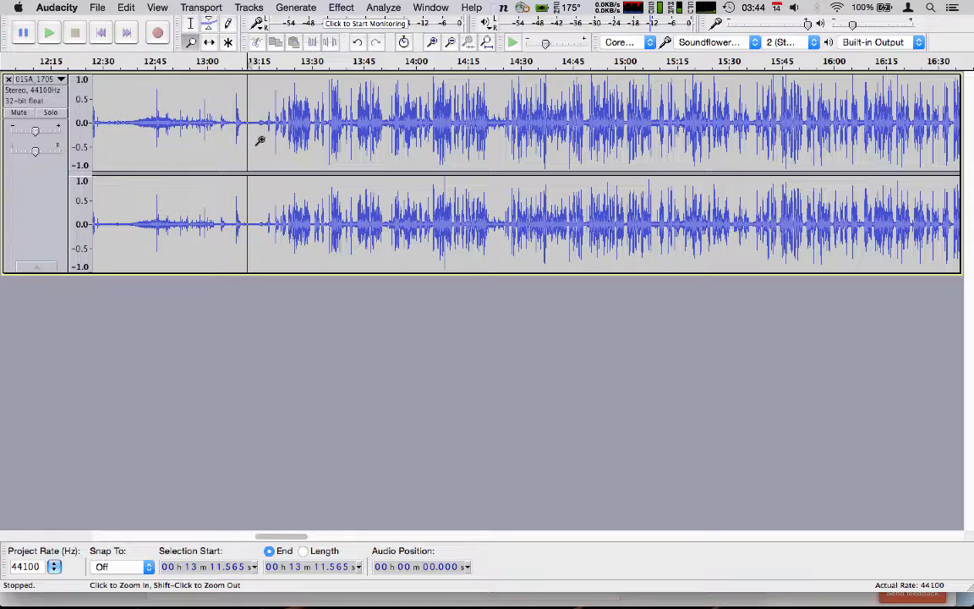
pyautogui.click(234, 128)
pyautogui.click(191, 26)
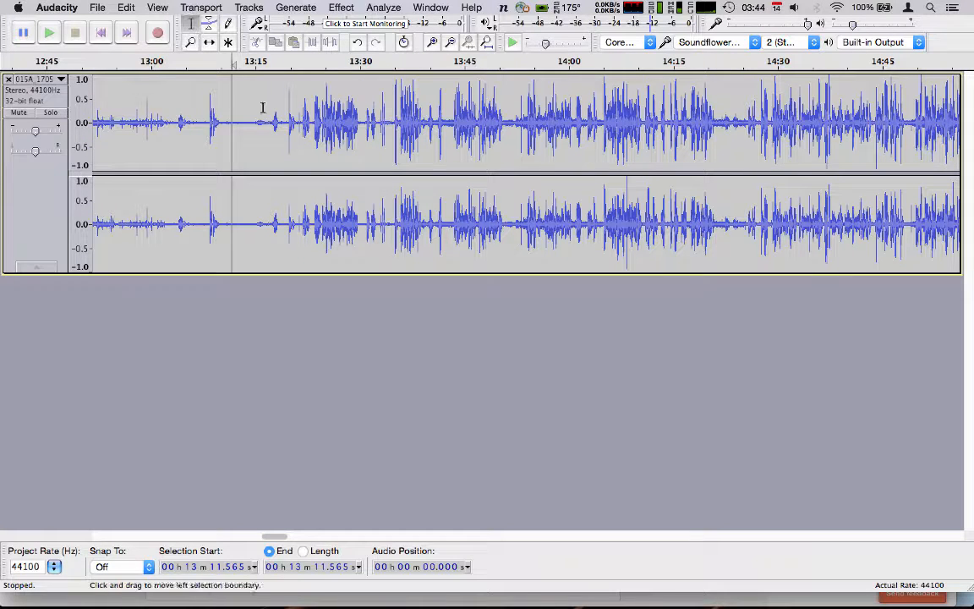
pyautogui.click(295, 128)
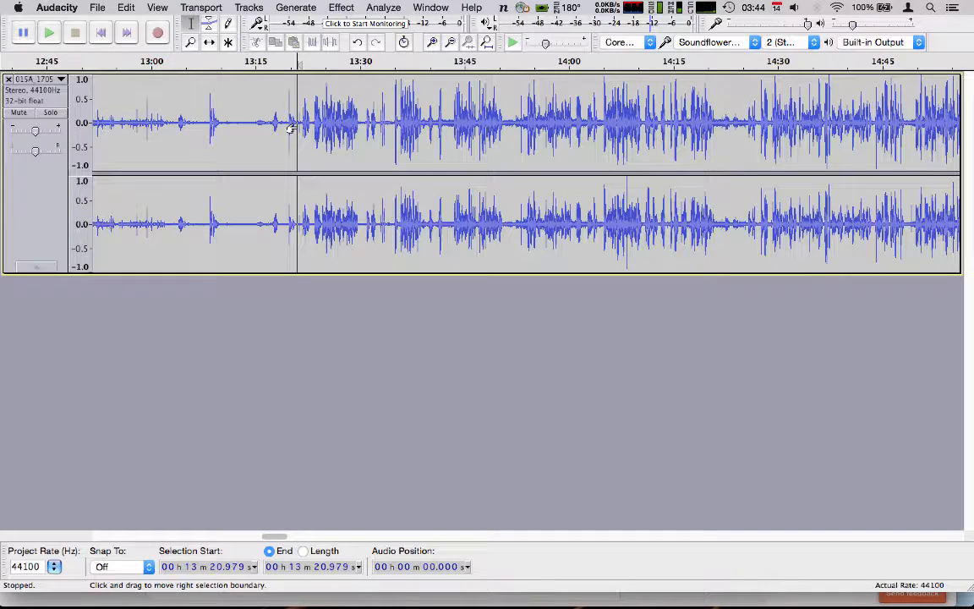
pyautogui.click(123, 7)
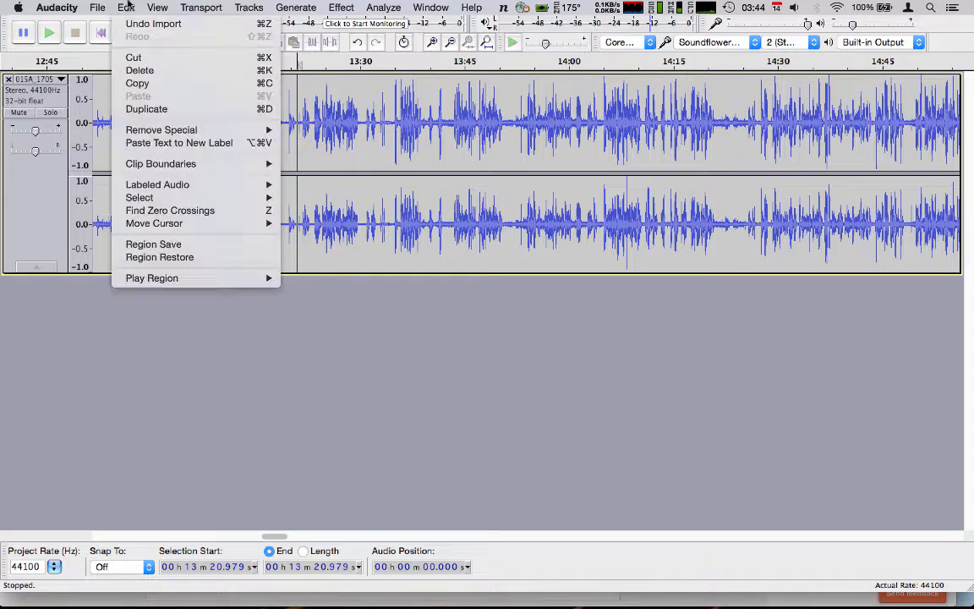
pyautogui.moveTo(169, 161)
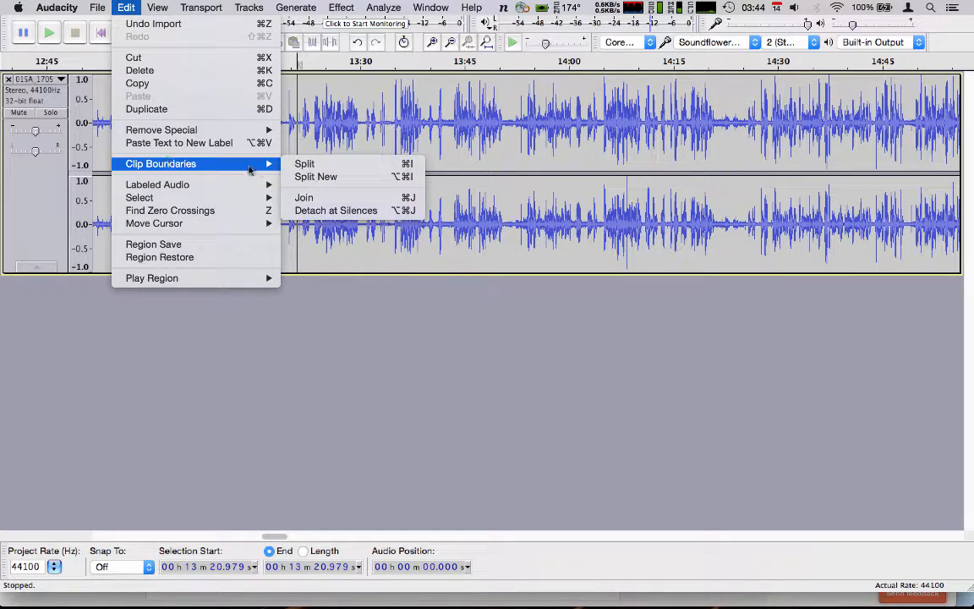
pyautogui.click(307, 165)
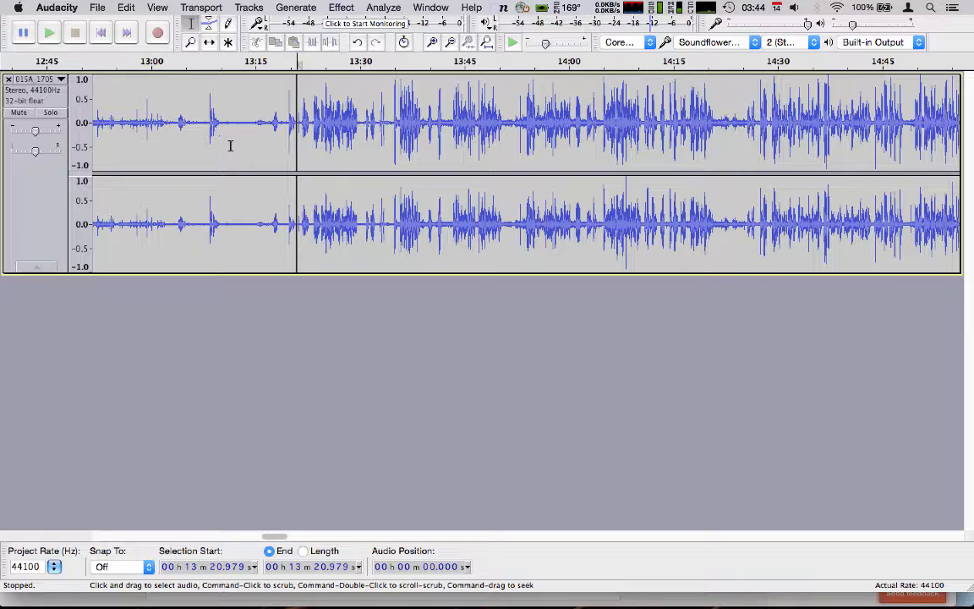
pyautogui.hotkey('shift', 'Home')
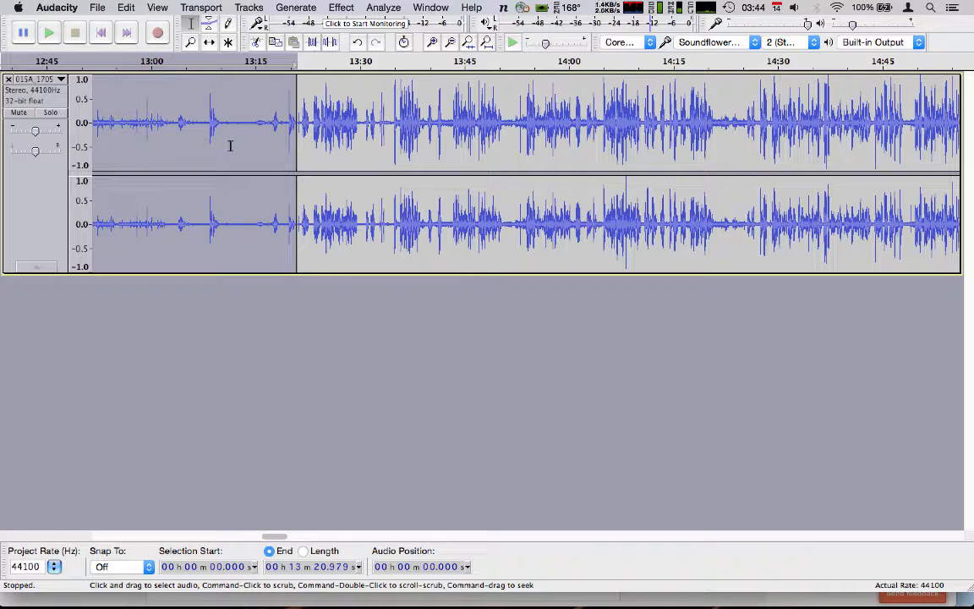
pyautogui.press('BackSpace')
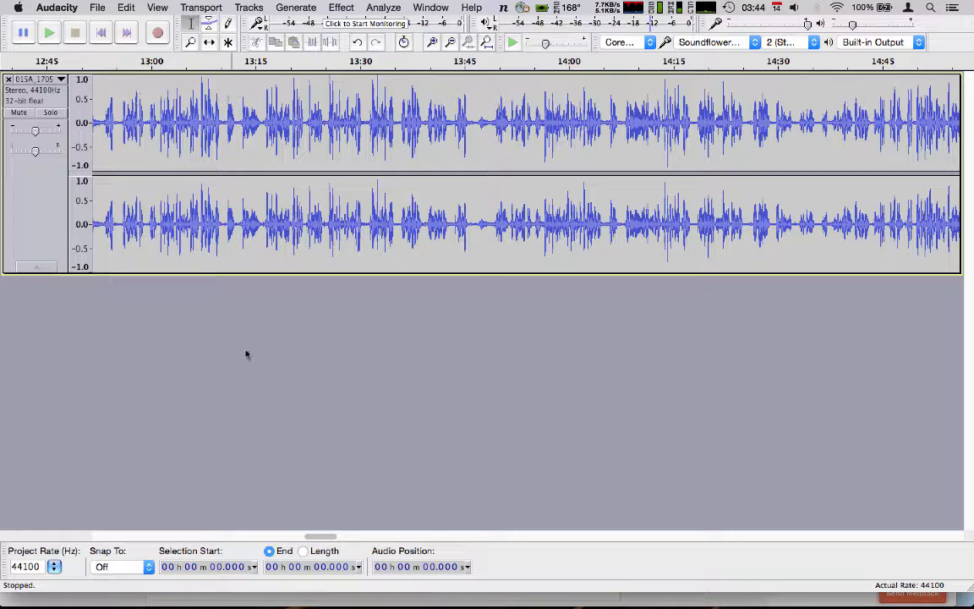
# Examine the waveform of the trimmed recording, from the full overview down to the passage after the quiet stretch near its end.
pyautogui.click(191, 43)
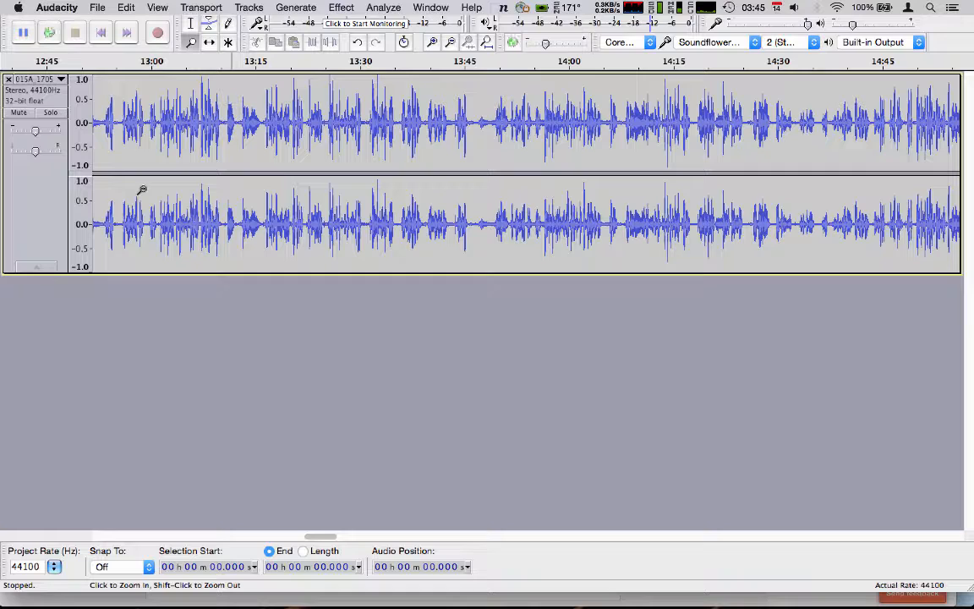
pyautogui.keyDown('shift'); pyautogui.click(142, 189); pyautogui.keyUp('shift')
pyautogui.keyDown('shift'); pyautogui.click(142, 189); pyautogui.keyUp('shift')
pyautogui.keyDown('shift'); pyautogui.click(142, 189); pyautogui.keyUp('shift')
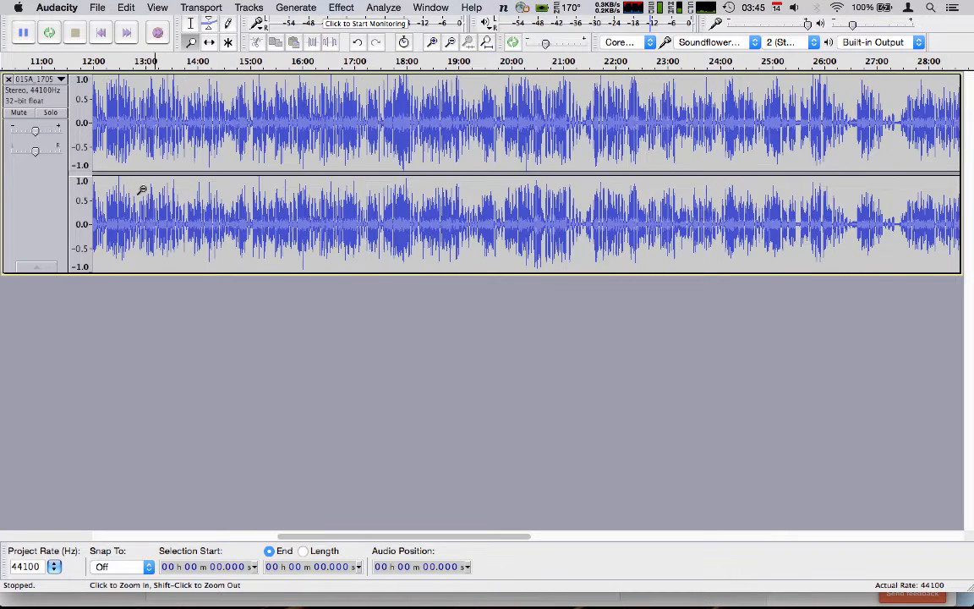
pyautogui.keyDown('shift'); pyautogui.click(142, 189); pyautogui.keyUp('shift')
pyautogui.keyDown('shift'); pyautogui.click(142, 189); pyautogui.keyUp('shift')
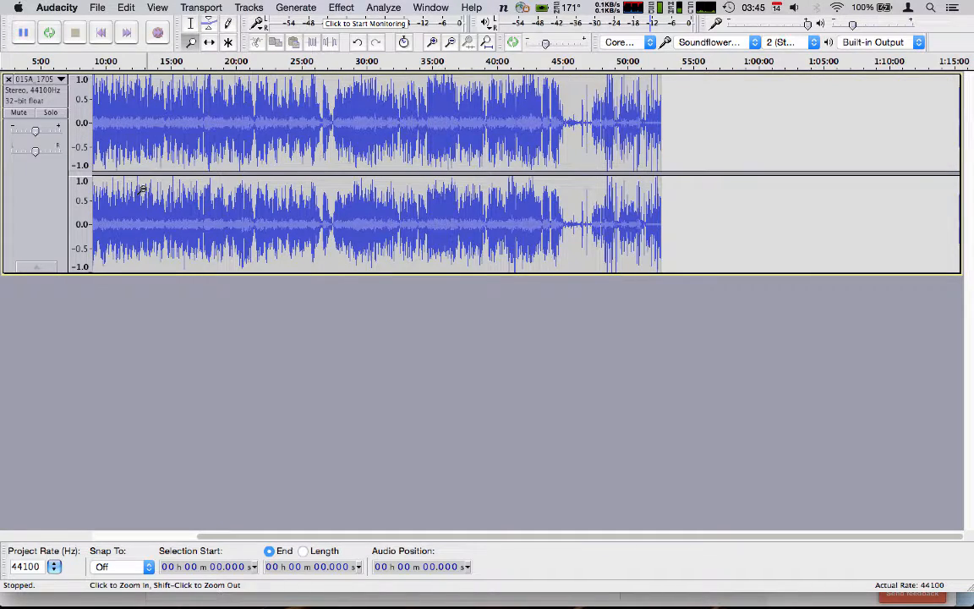
pyautogui.keyDown('shift'); pyautogui.click(142, 189); pyautogui.keyUp('shift')
pyautogui.moveTo(184, 537); pyautogui.dragTo(115, 545)
pyautogui.click(393, 153)
pyautogui.click(393, 153)
pyautogui.click(422, 153)
pyautogui.click(423, 153)
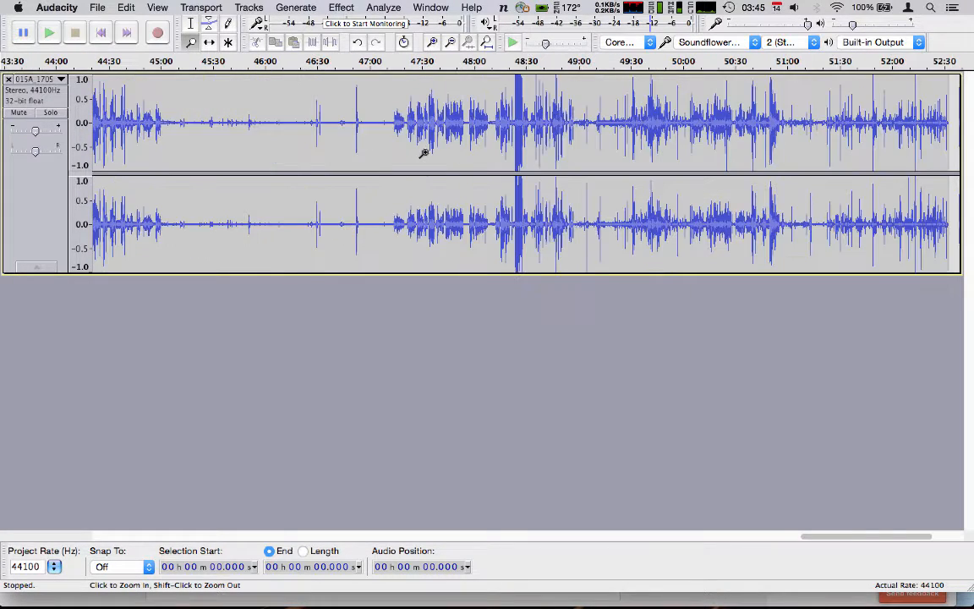
pyautogui.click(387, 155)
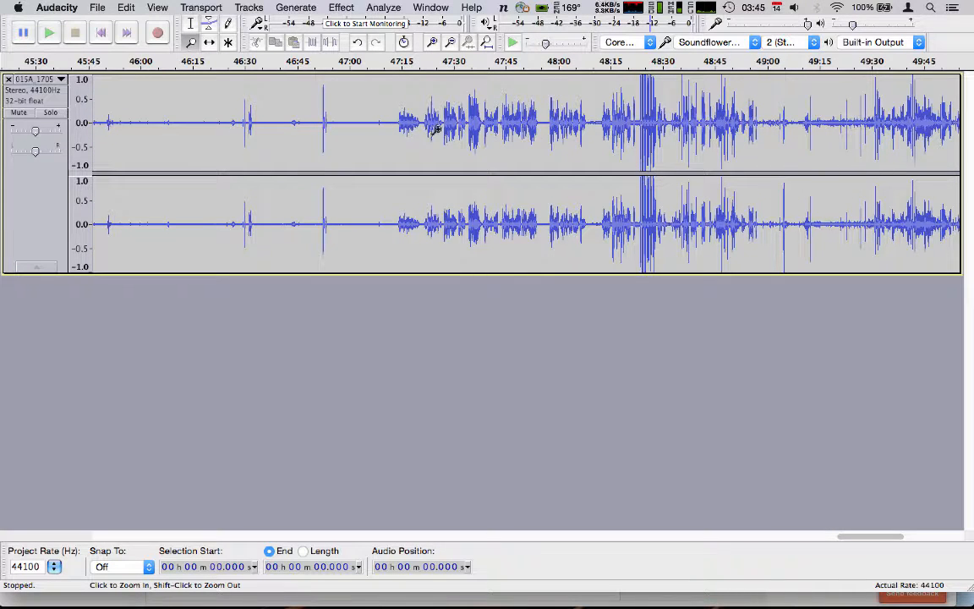
# Listen briefly from about 47:26, 48:12 and 48:23 to locate the burst of very loud peaks.
pyautogui.click(189, 22)
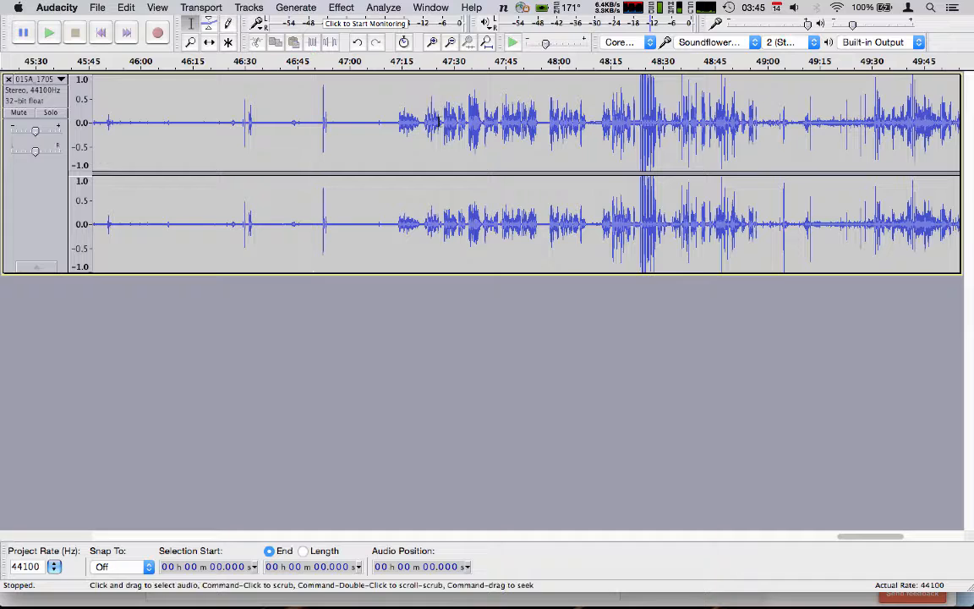
pyautogui.click(440, 123)
pyautogui.press('space')
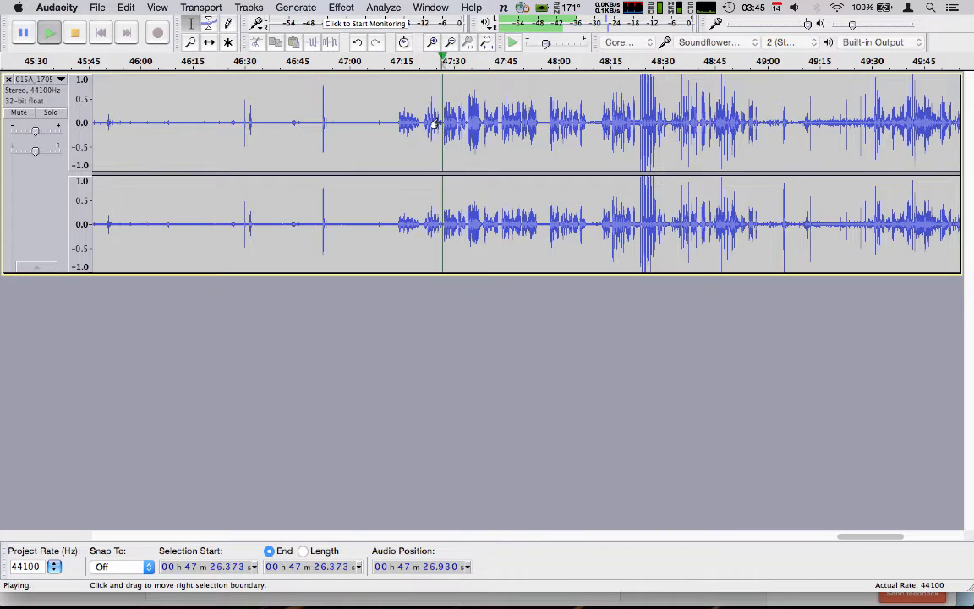
pyautogui.press('space')
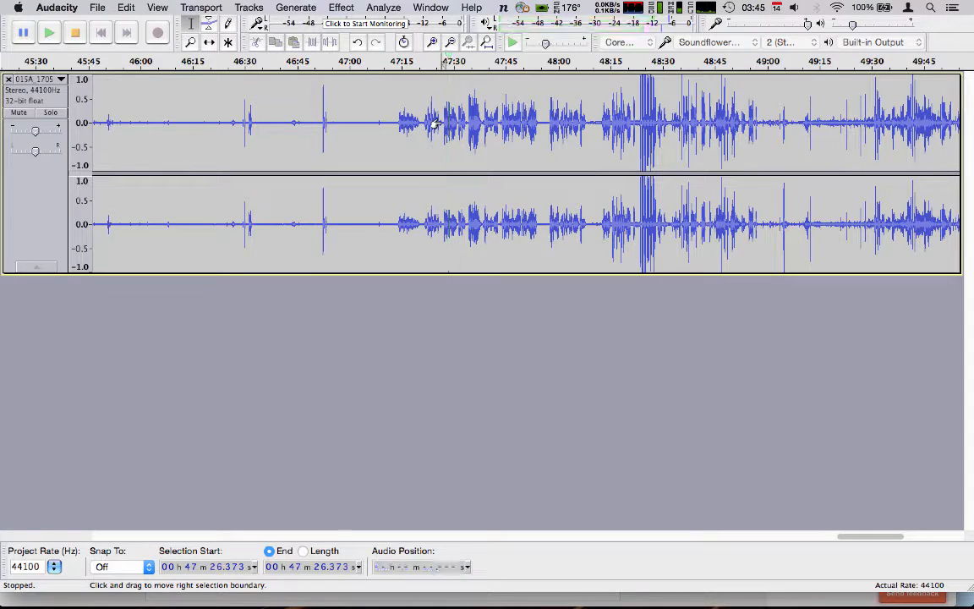
pyautogui.click(544, 123)
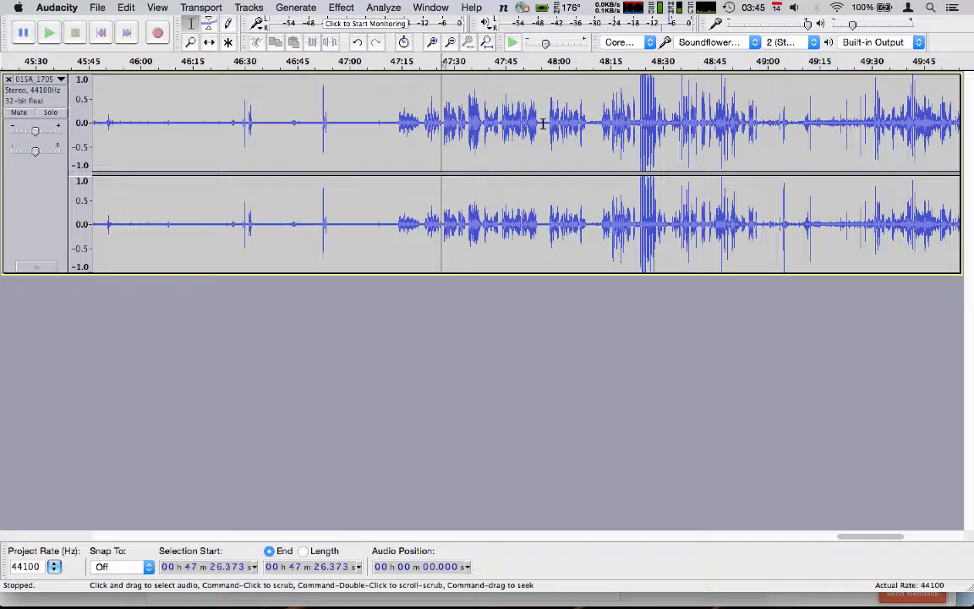
pyautogui.click(600, 125)
pyautogui.press('space')
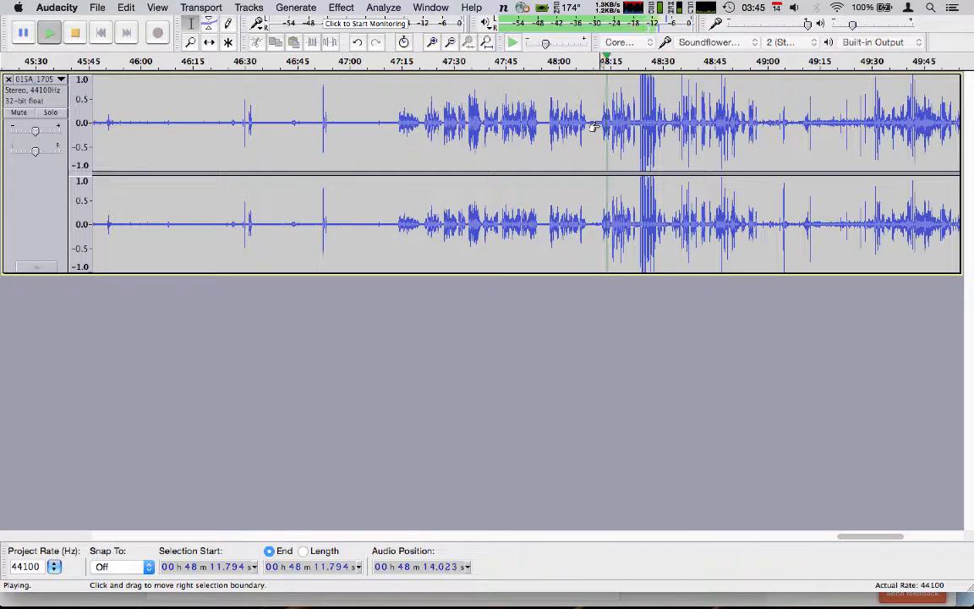
pyautogui.press('space')
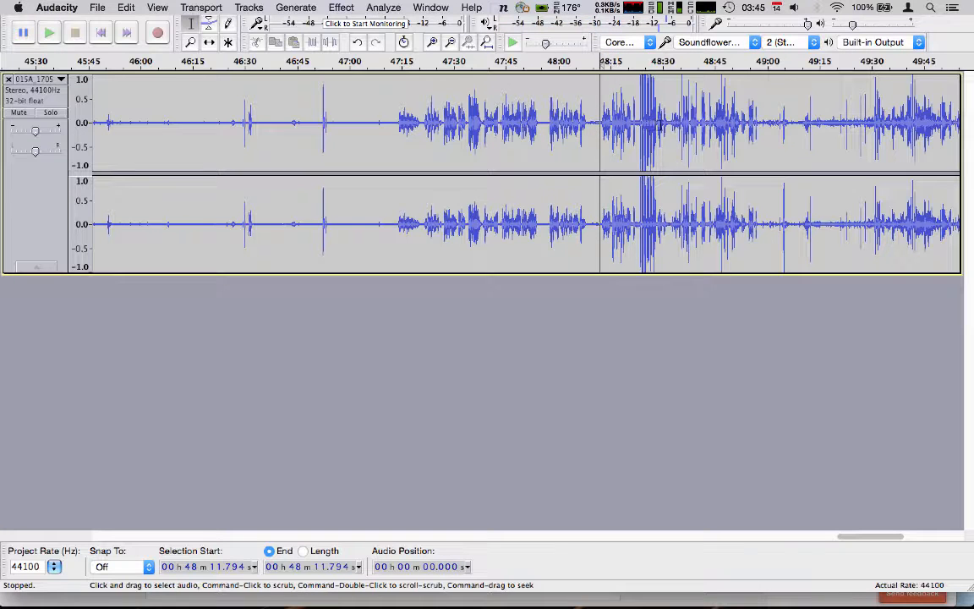
pyautogui.click(637, 125)
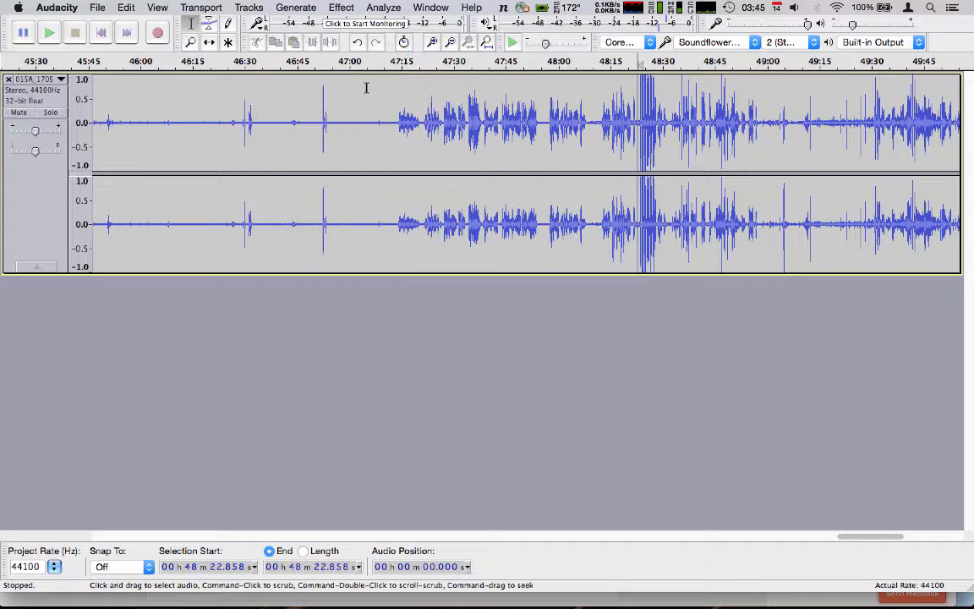
pyautogui.press('space')
pyautogui.press('space')
# Apply a Fade Out to the burst of very loud peaks, from about 48:22.5 to 48:28.4.
pyautogui.click(191, 42)
pyautogui.click(643, 137)
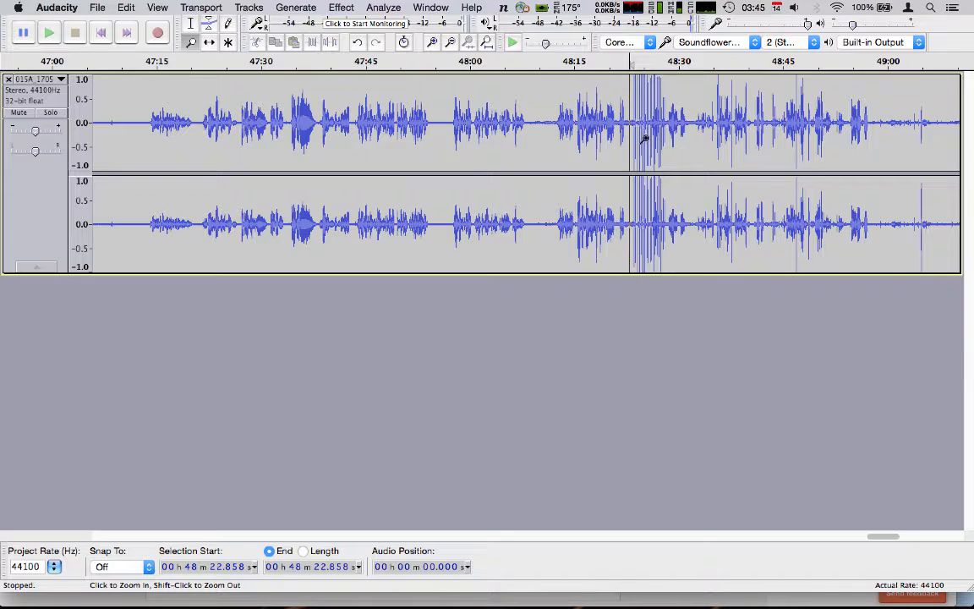
pyautogui.click(192, 25)
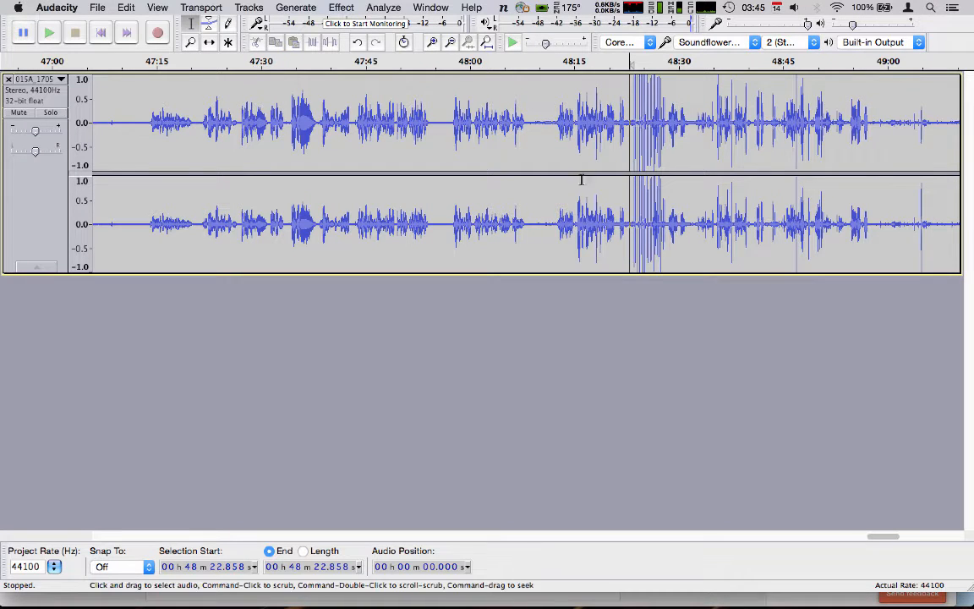
pyautogui.moveTo(627, 174); pyautogui.dragTo(666, 168)
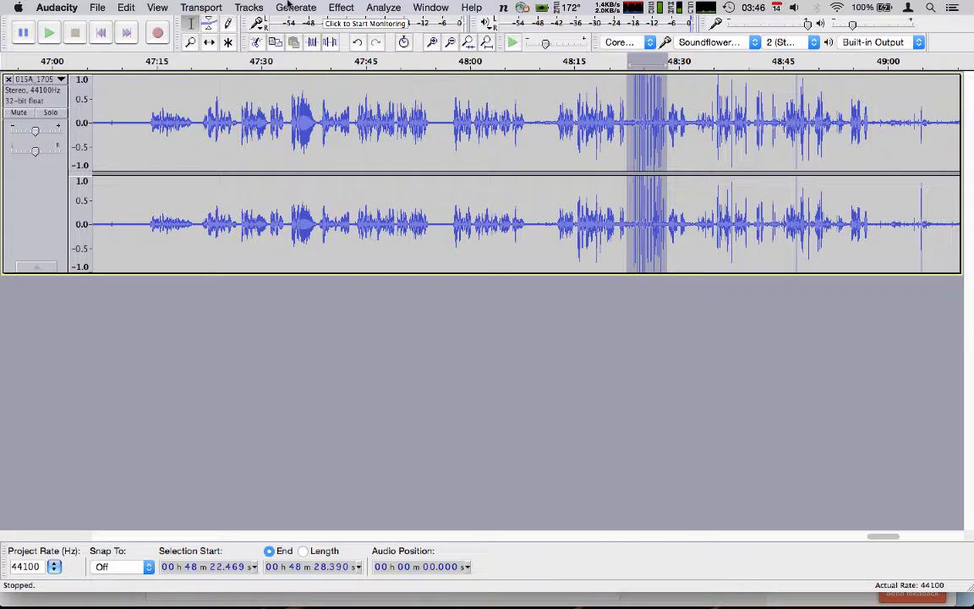
pyautogui.click(342, 8)
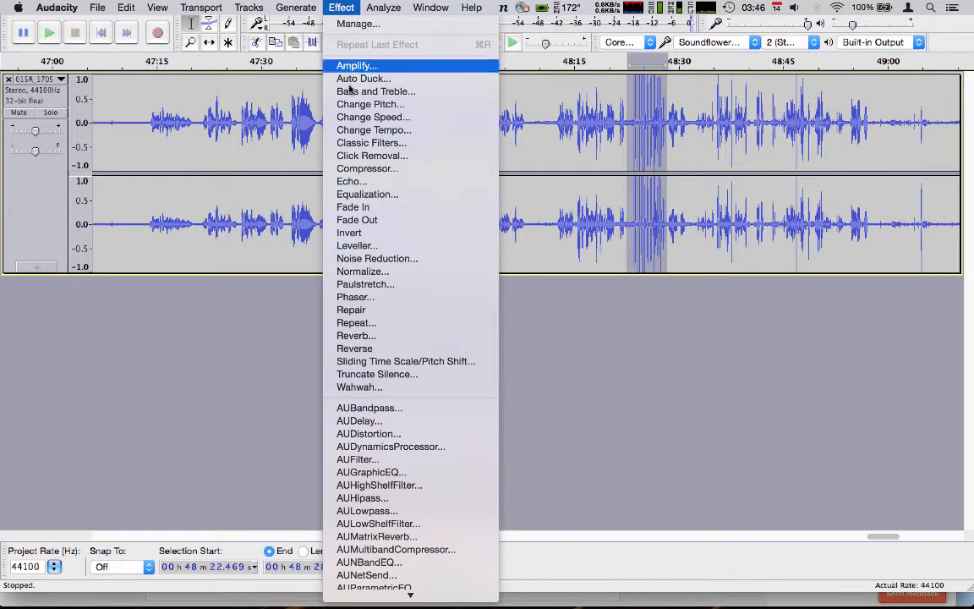
pyautogui.click(361, 221)
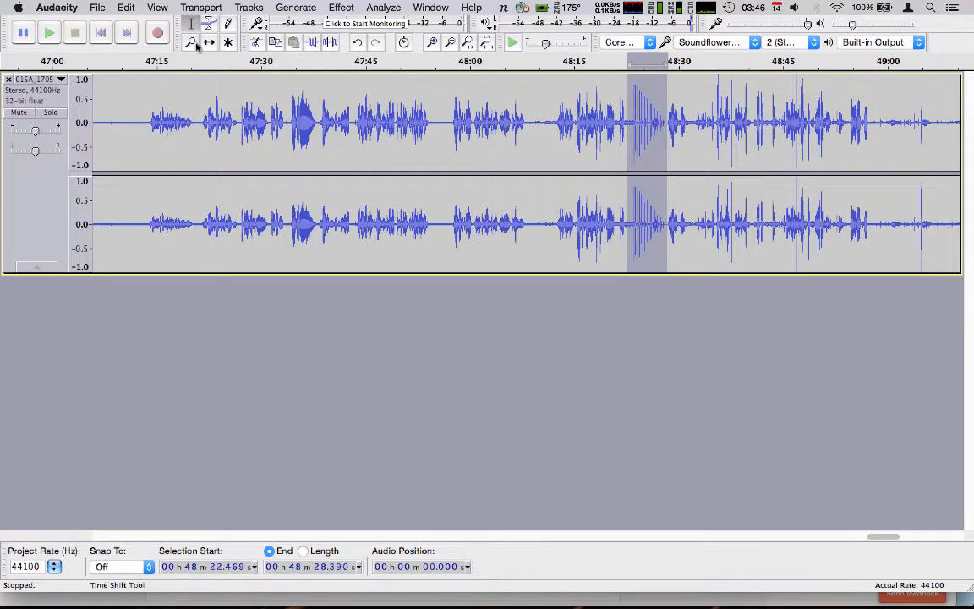
# Split the track at about 48:28.2, at the end of the faded peaks, and delete everything after that point.
pyautogui.click(192, 44)
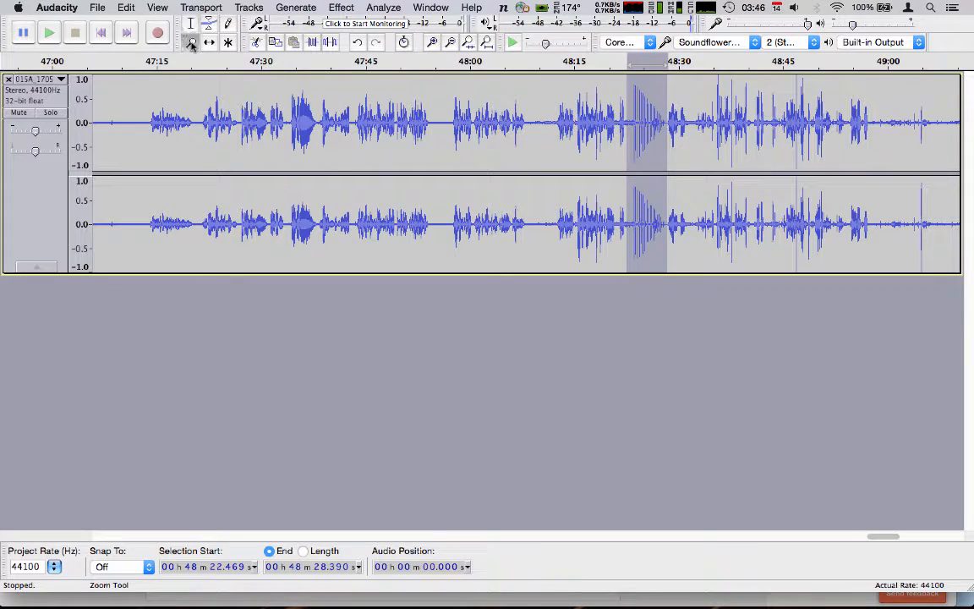
pyautogui.click(660, 157)
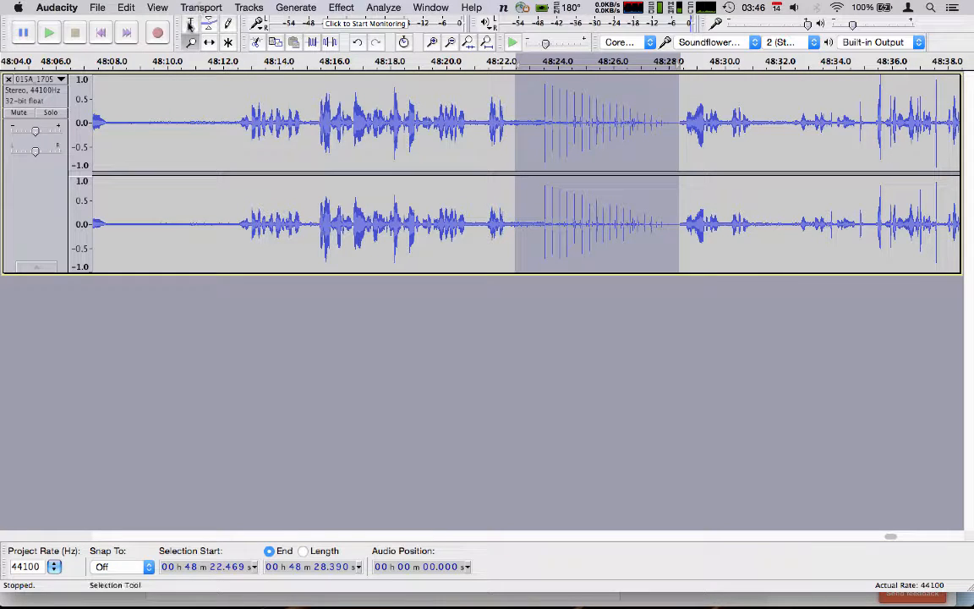
pyautogui.click(190, 28)
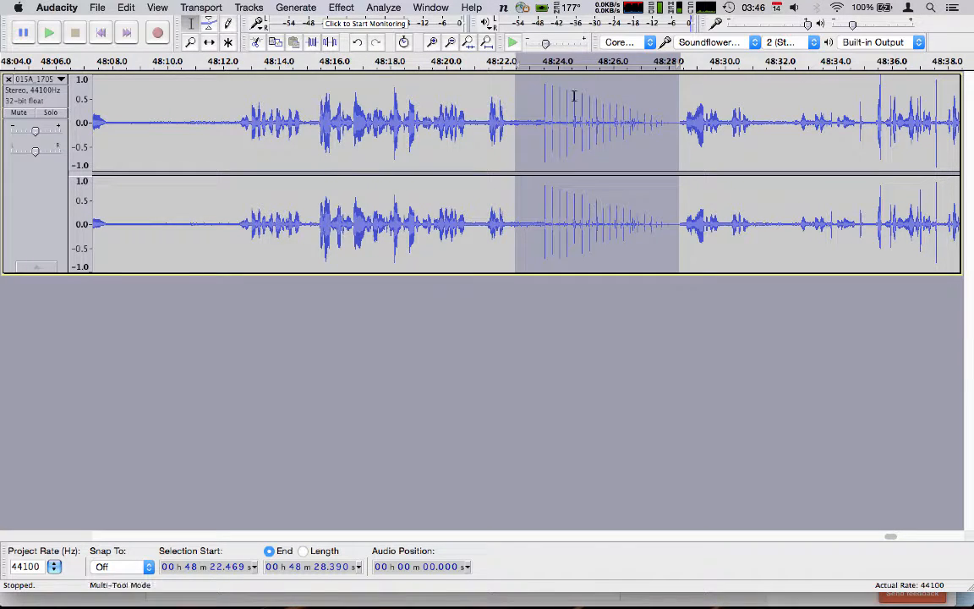
pyautogui.click(674, 132)
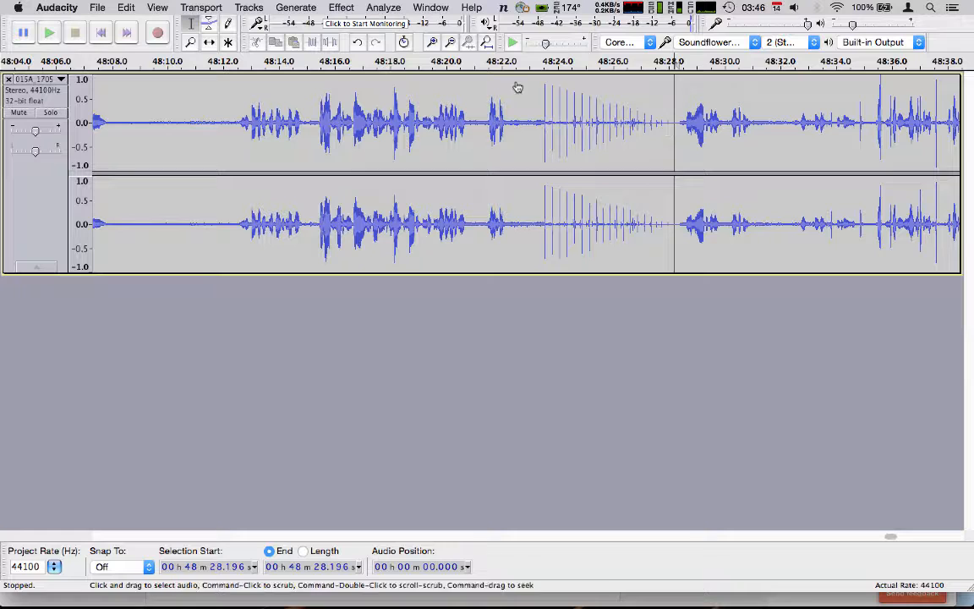
pyautogui.click(127, 8)
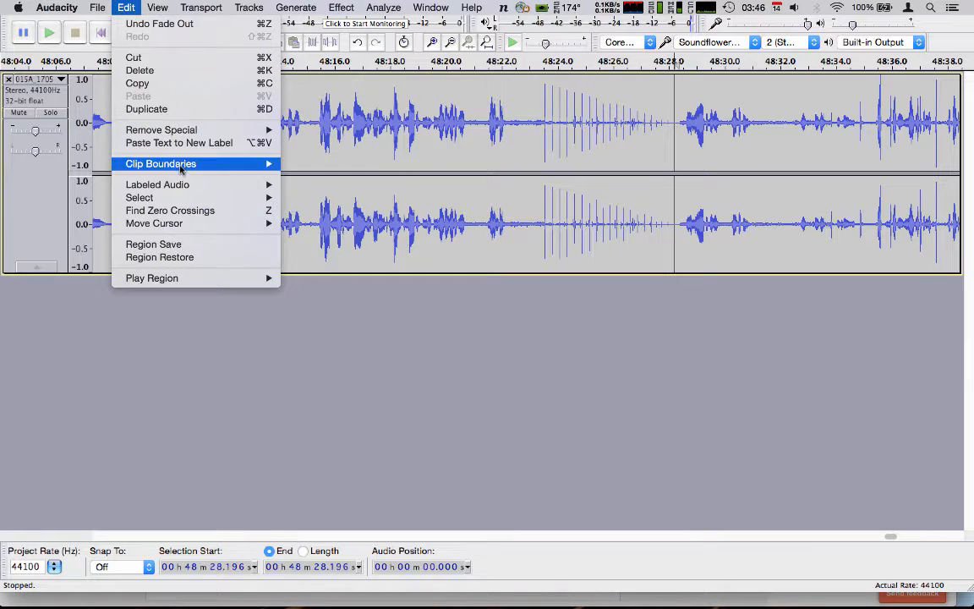
pyautogui.moveTo(168, 158)
pyautogui.click(314, 163)
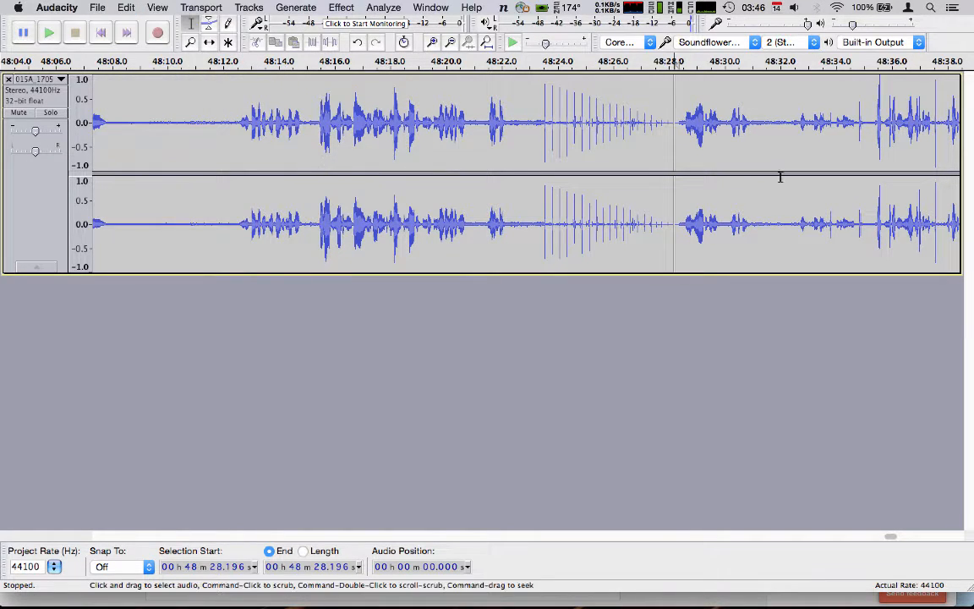
pyautogui.doubleClick(776, 145)
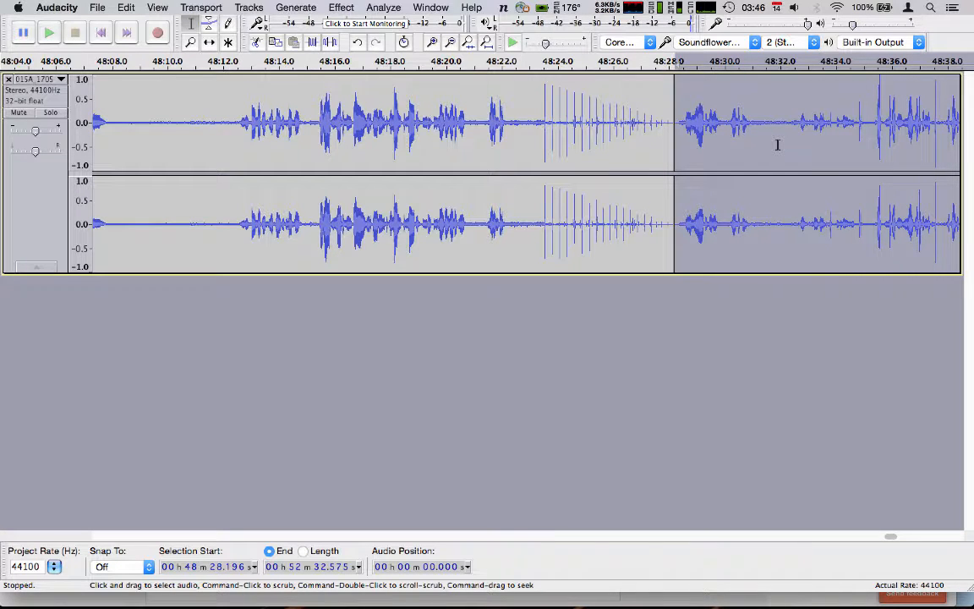
pyautogui.press('Delete')
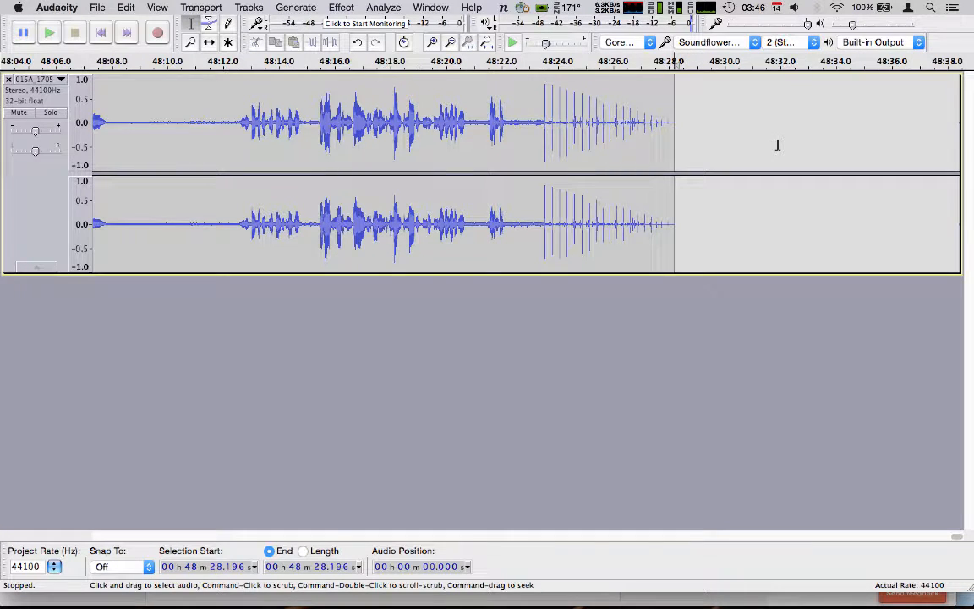
# Convert the trimmed stereo track to mono.
pyautogui.click(145, 536)
pyautogui.click(191, 41)
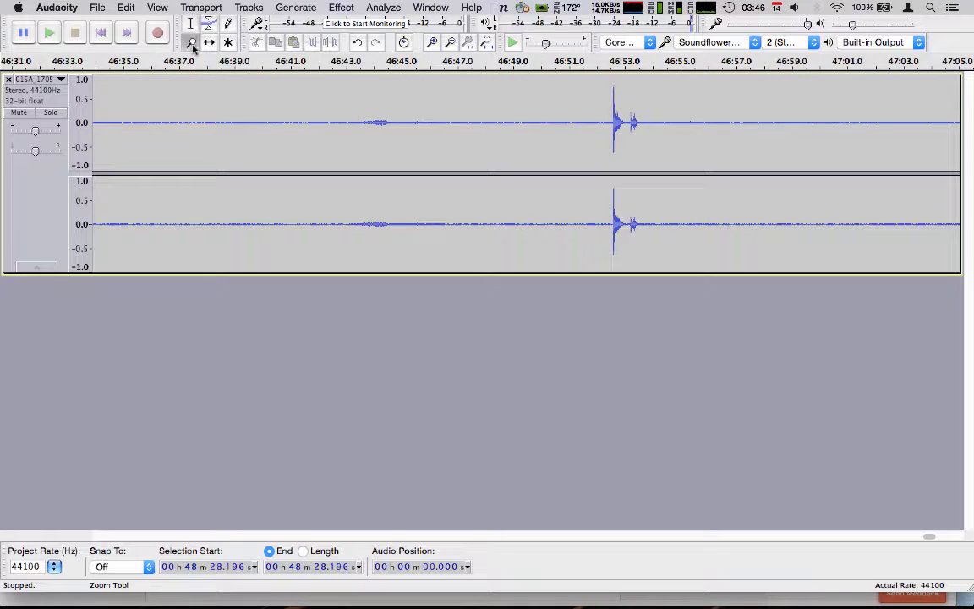
pyautogui.keyDown('shift'); pyautogui.click(231, 132); pyautogui.keyUp('shift')
pyautogui.keyDown('shift'); pyautogui.click(231, 132); pyautogui.keyUp('shift')
pyautogui.keyDown('shift'); pyautogui.click(231, 132); pyautogui.keyUp('shift')
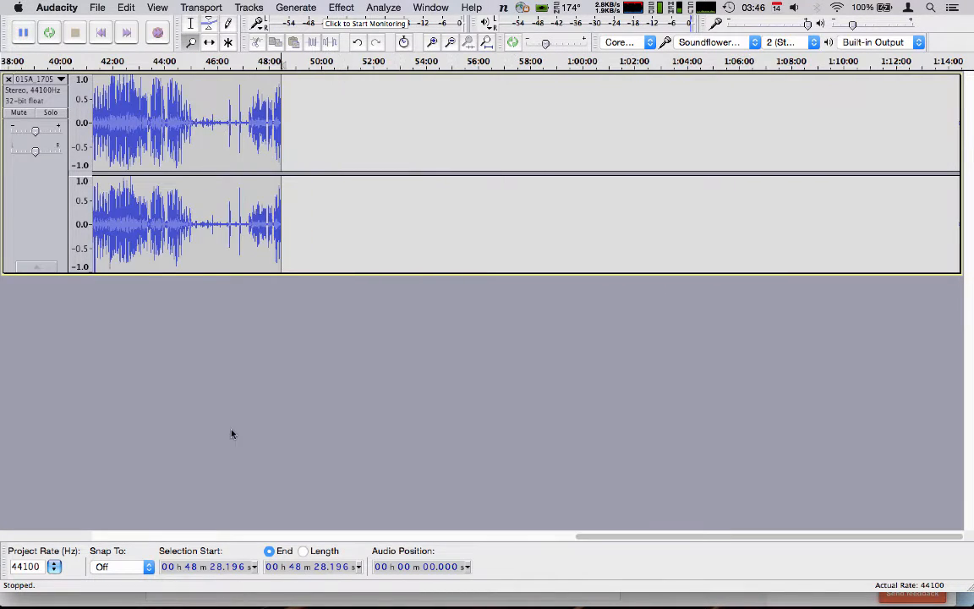
pyautogui.click(141, 538)
pyautogui.keyDown('shift'); pyautogui.click(219, 269); pyautogui.keyUp('shift')
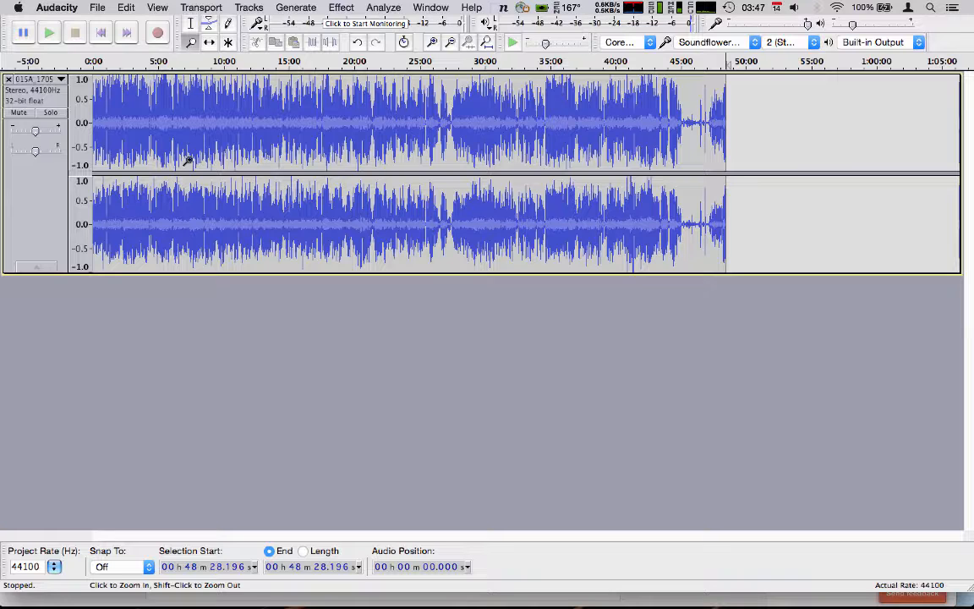
pyautogui.click(191, 25)
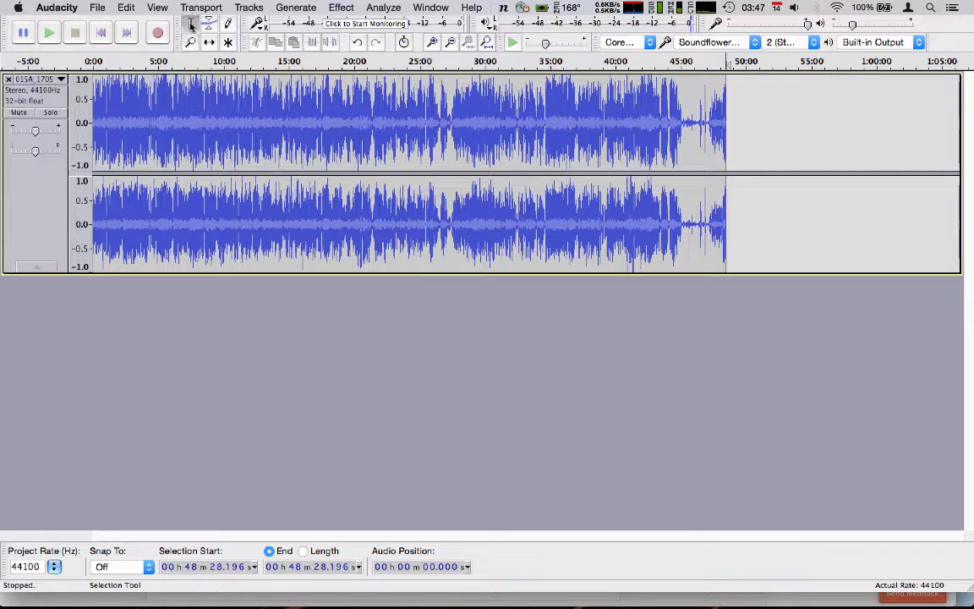
pyautogui.click(249, 7)
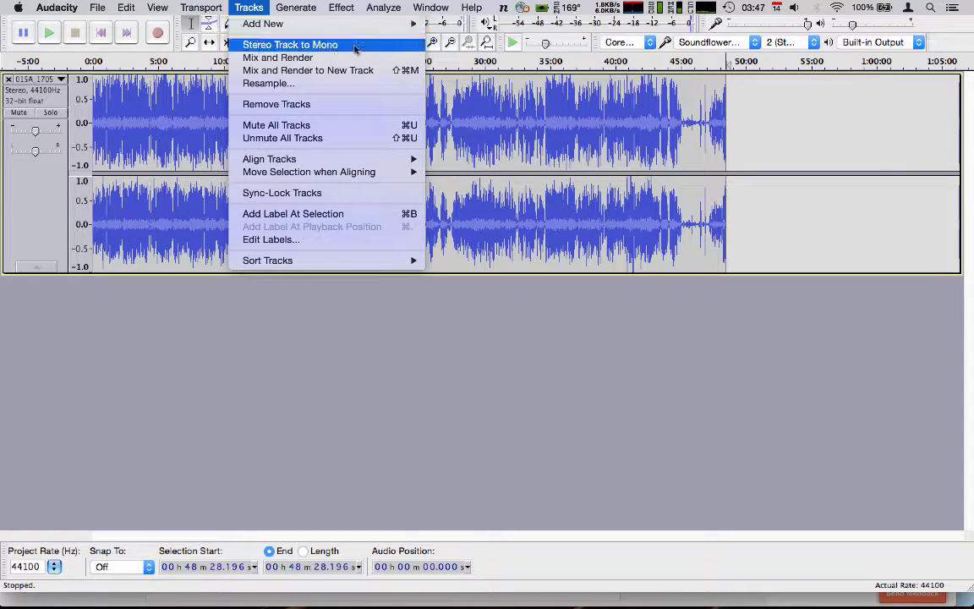
pyautogui.click(290, 44)
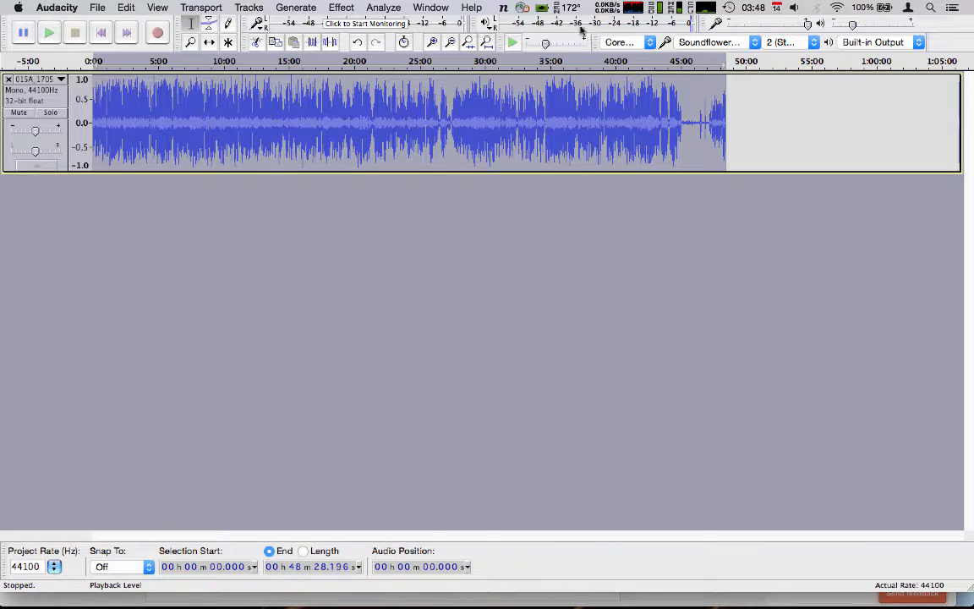
# Play the mono track briefly from about 29:12.
pyautogui.click(474, 110)
pyautogui.press('space')
pyautogui.press('space')
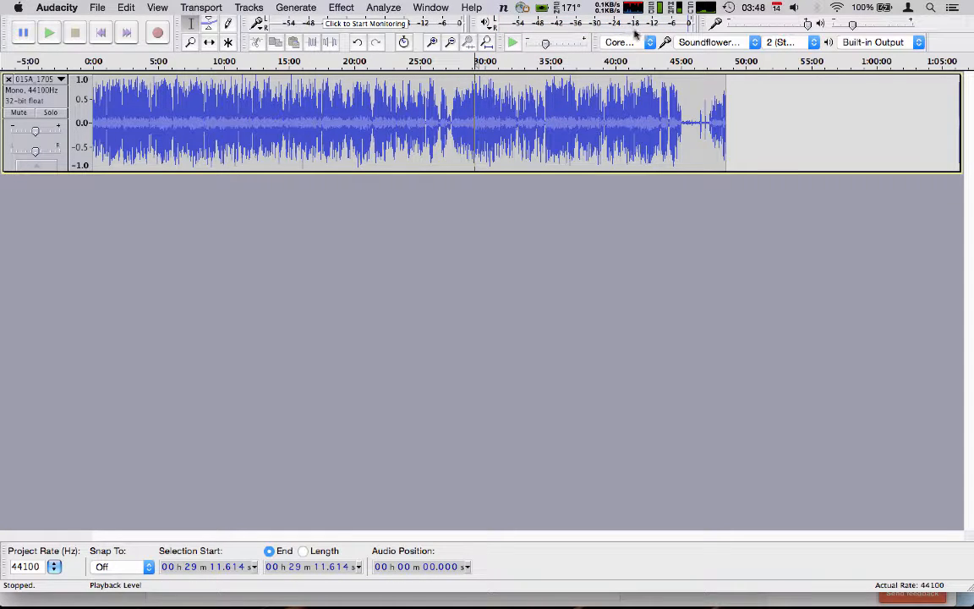
# Lower the volume of the whole track with Amplify, trying amplifications of -1 dB and -3 dB before applying the effect.
pyautogui.doubleClick(462, 113)
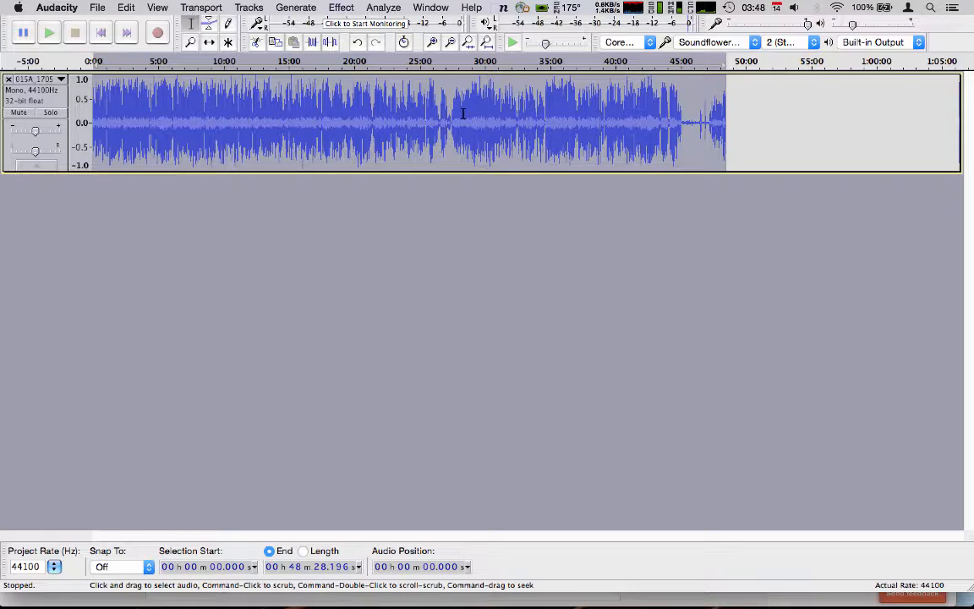
pyautogui.click(340, 8)
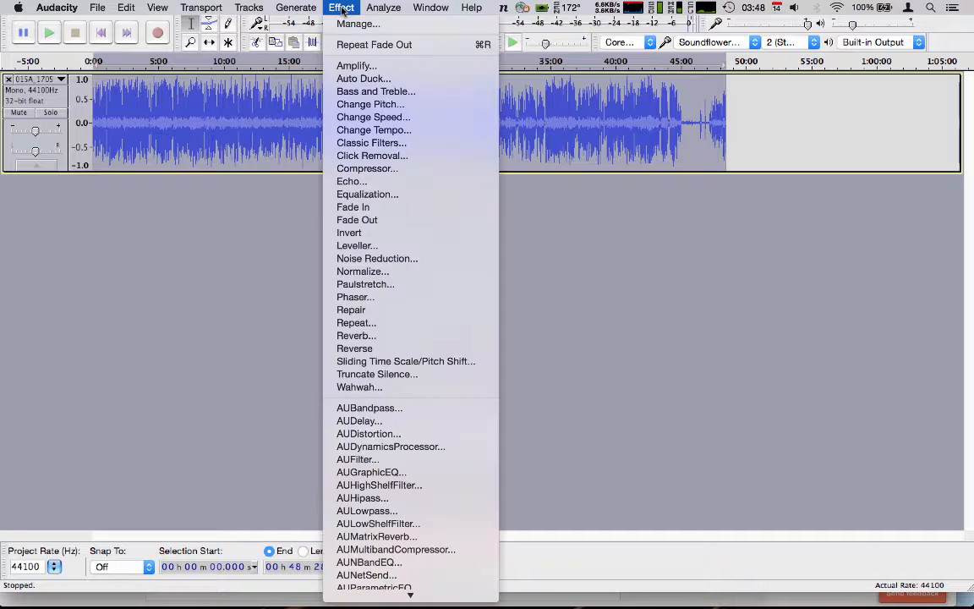
pyautogui.click(355, 66)
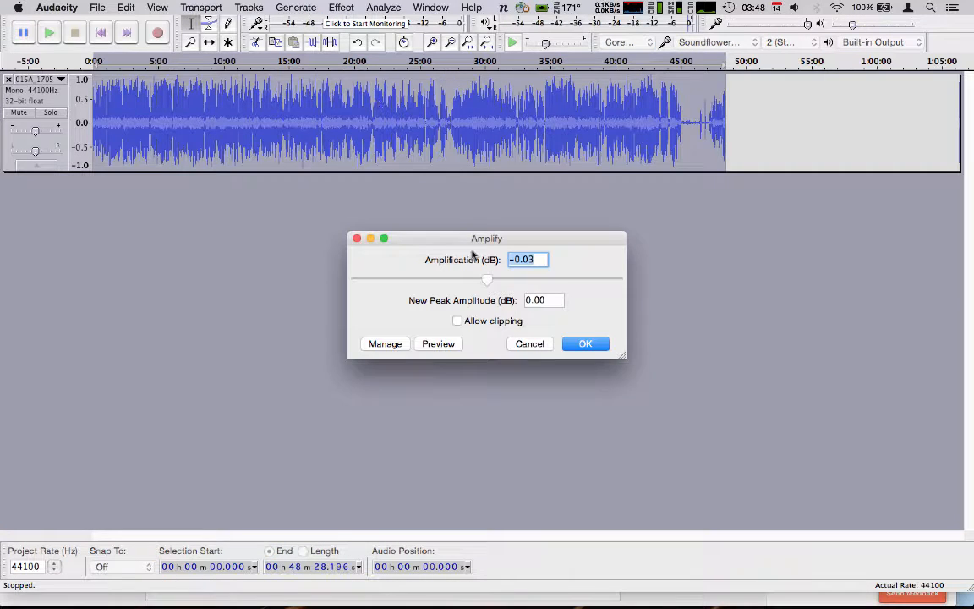
pyautogui.write('-1')
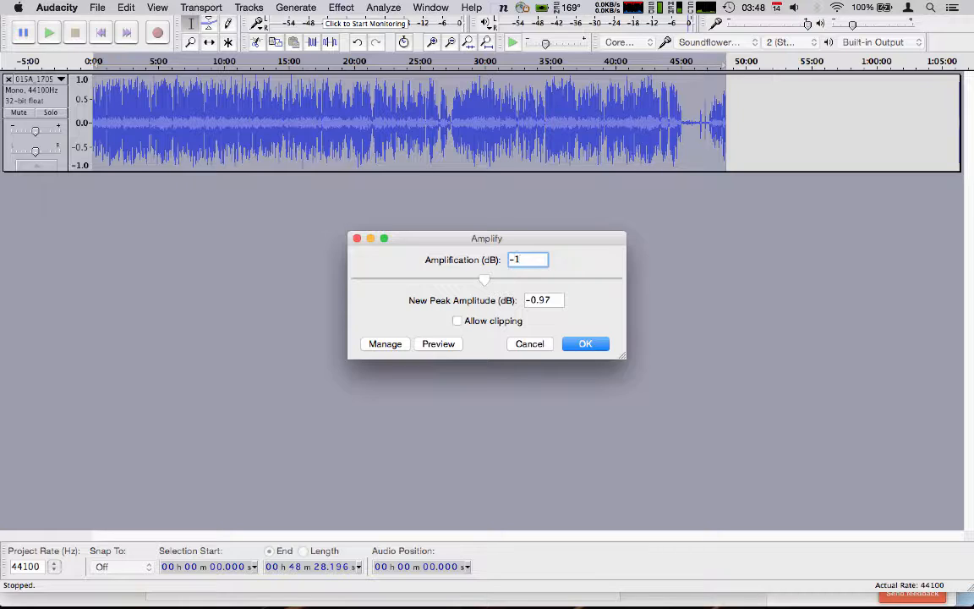
pyautogui.press('BackSpace')
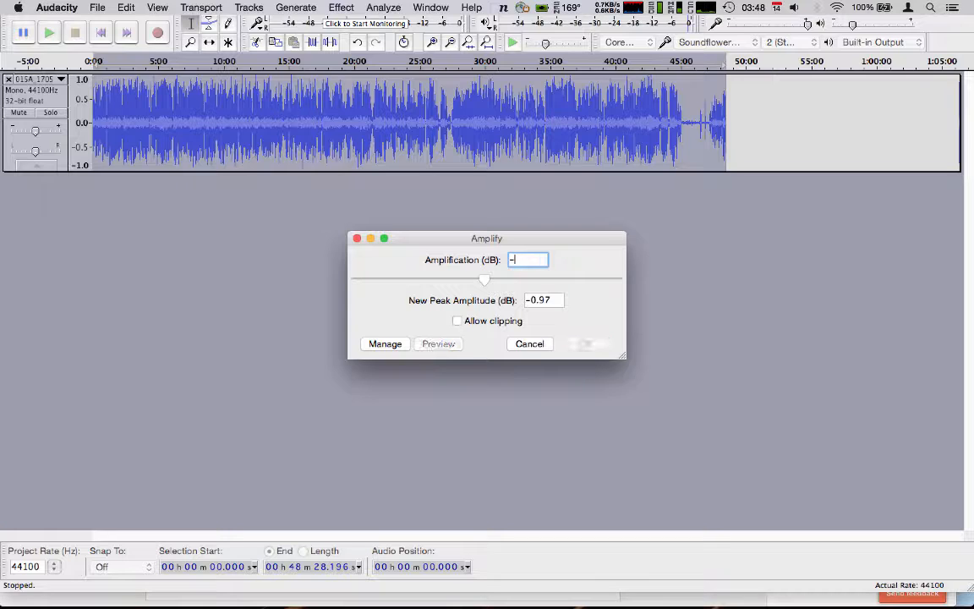
pyautogui.write('3')
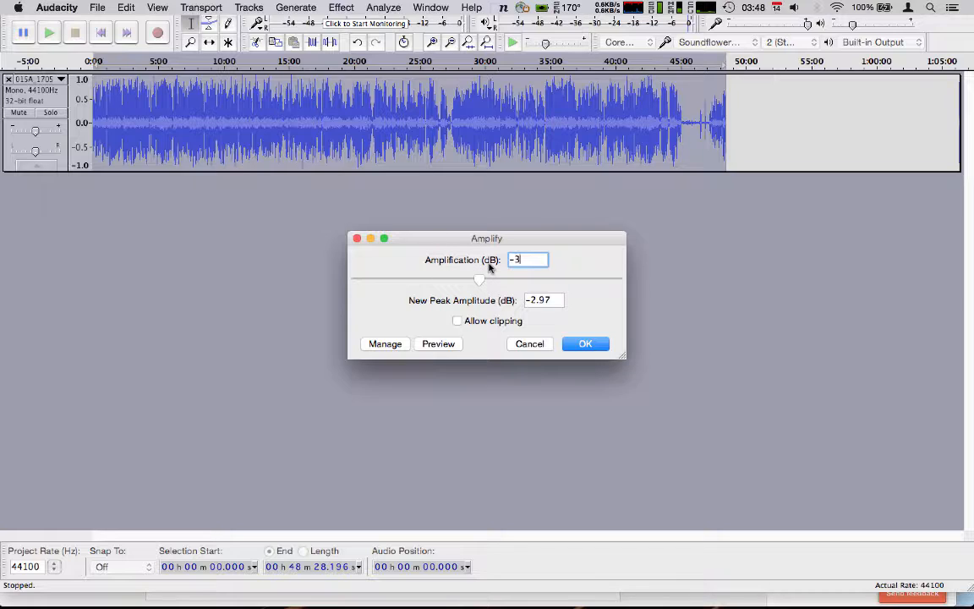
pyautogui.press('BackSpace')
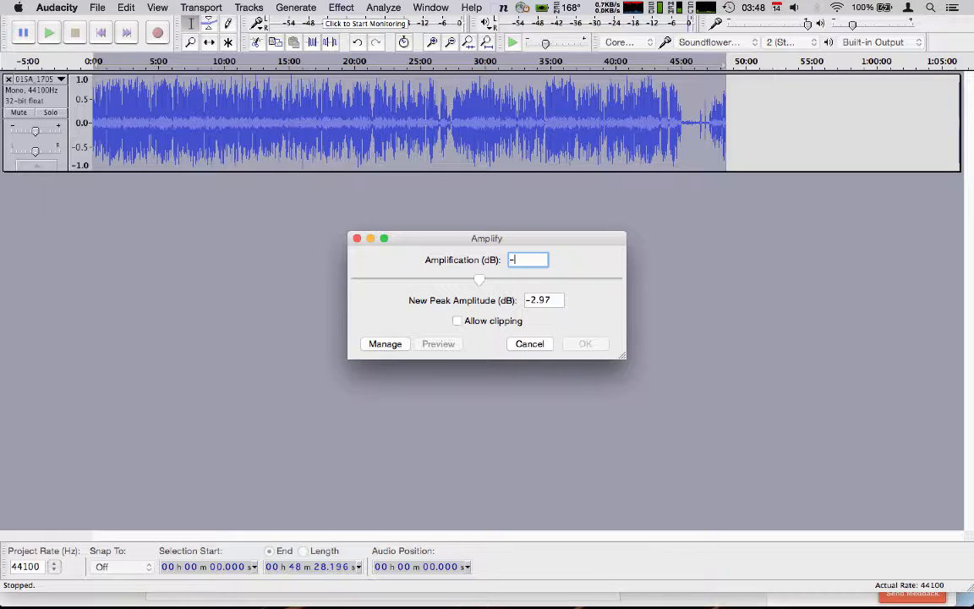
pyautogui.write('3')
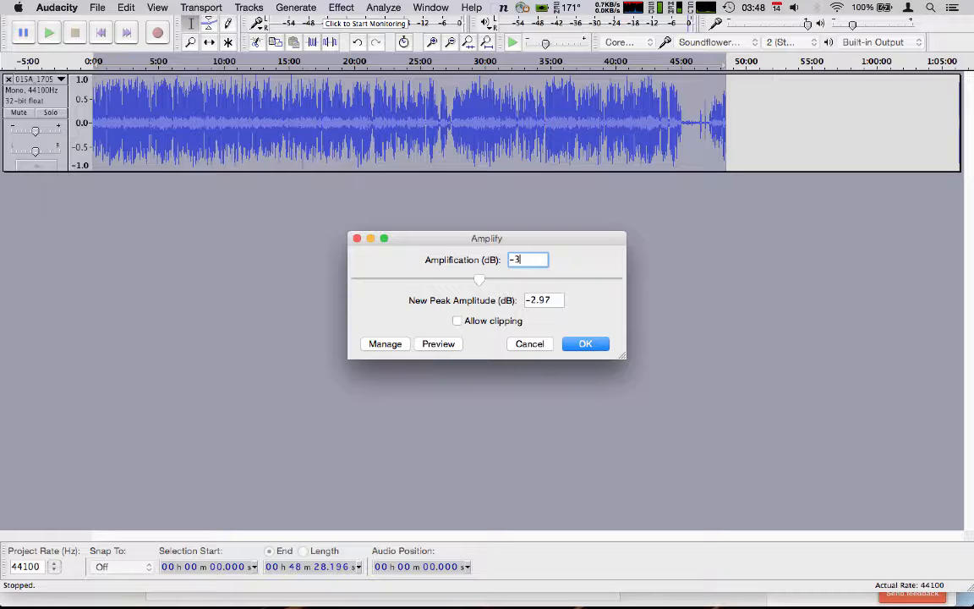
pyautogui.press('BackSpace')
pyautogui.write('3')
pyautogui.press('Return')
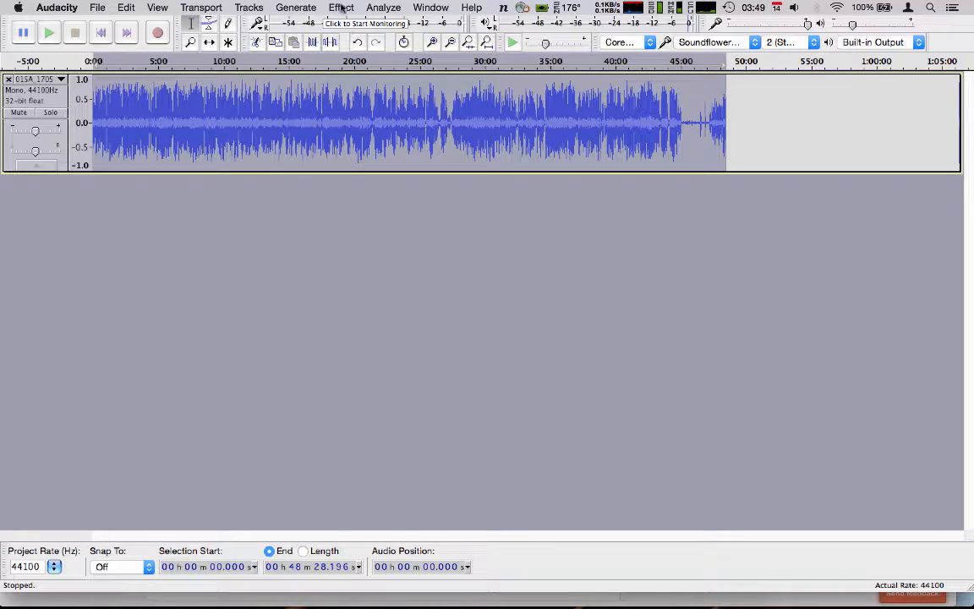
pyautogui.click(342, 7)
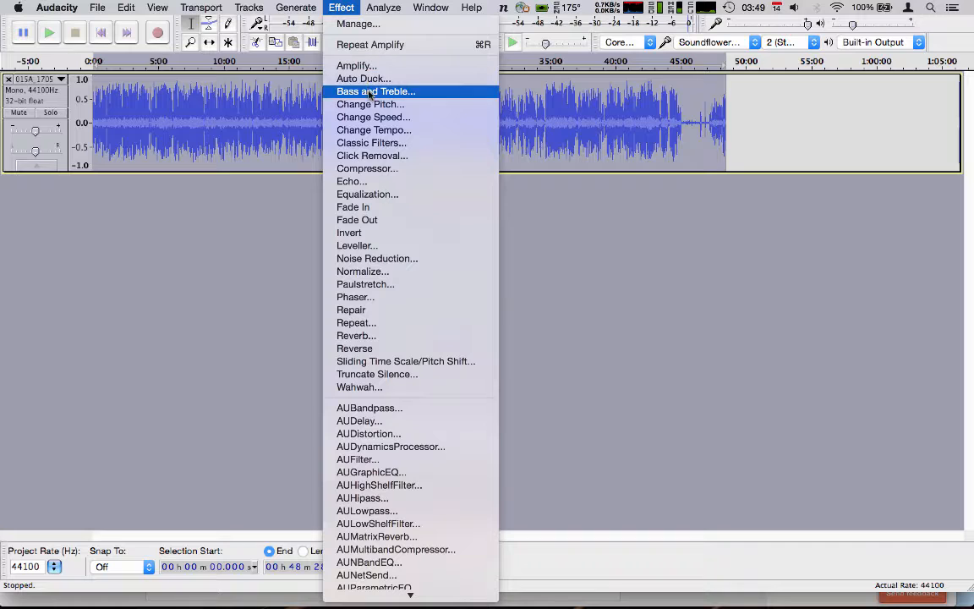
pyautogui.click(331, 88)
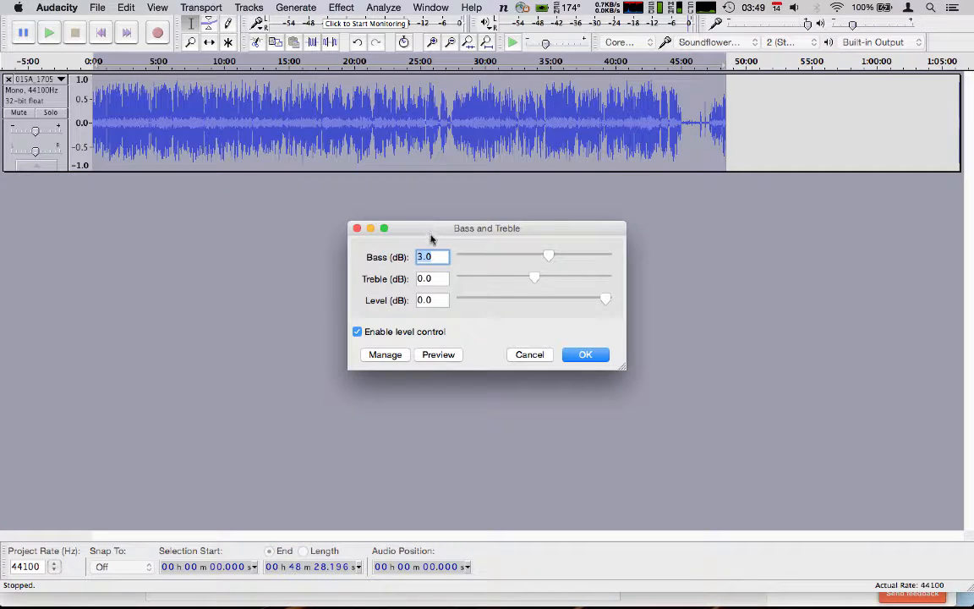
pyautogui.moveTo(428, 228); pyautogui.dragTo(414, 202)
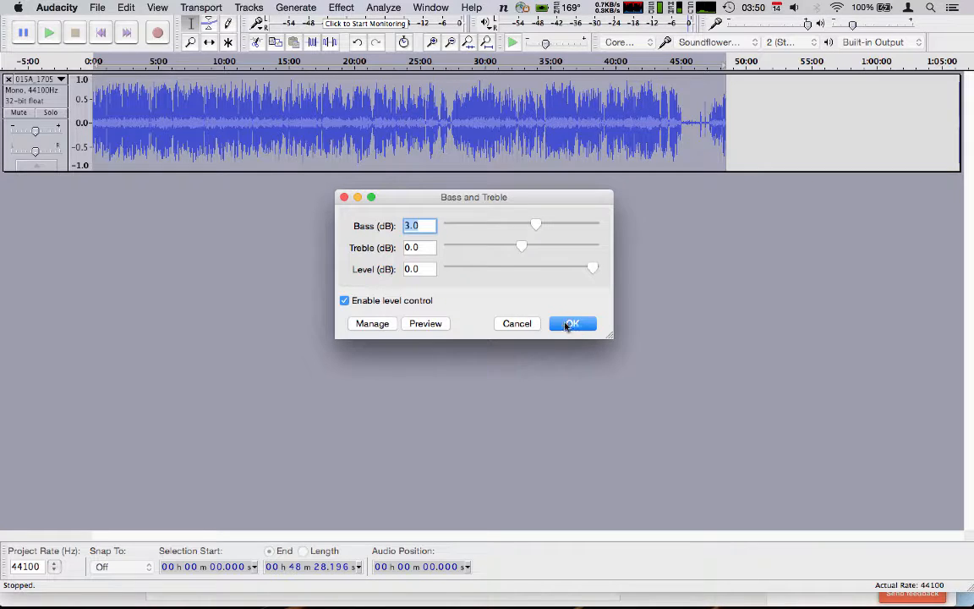
pyautogui.click(517, 327)
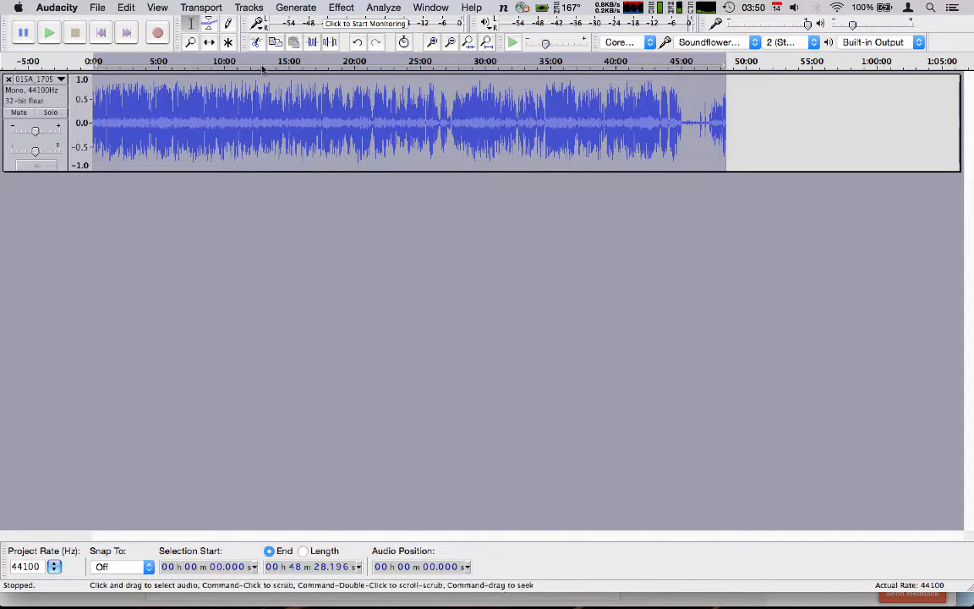
# Export the audio in FLAC format as Test.flac to the Classes I've Taught folder, checking the FLAC options without changing them.
pyautogui.click(95, 8)
pyautogui.click(129, 184)
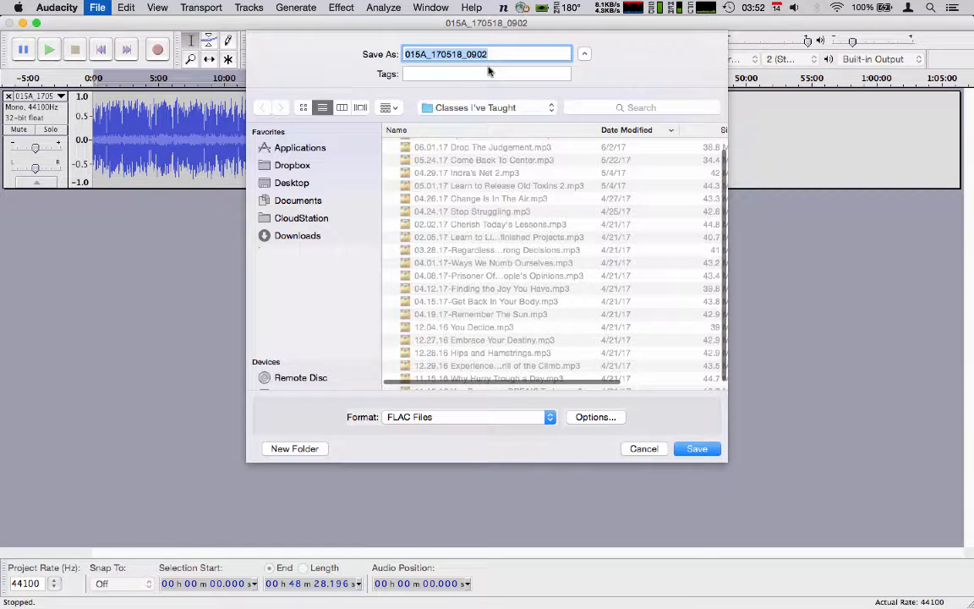
pyautogui.write('Te')
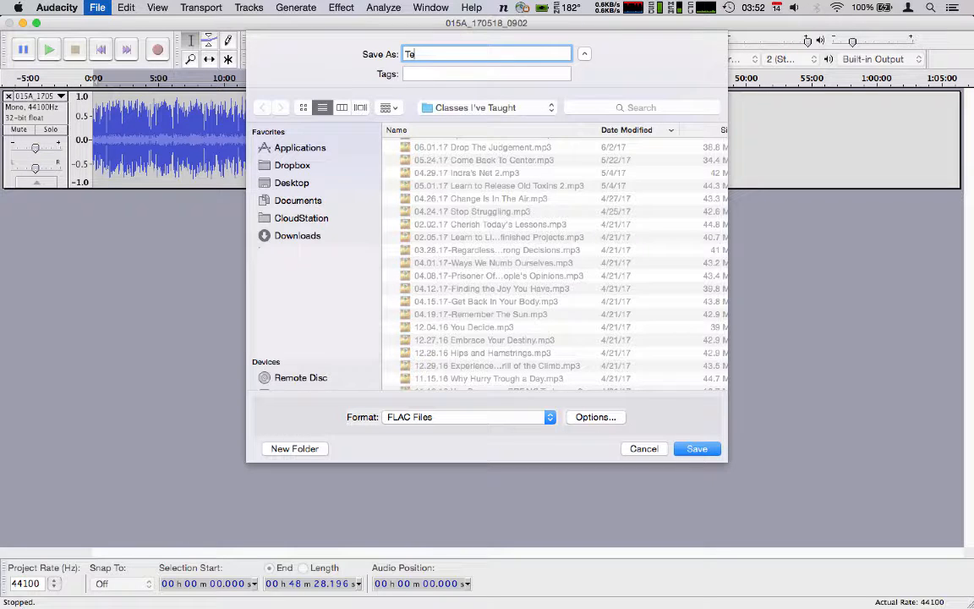
pyautogui.write('st.flac')
pyautogui.click(596, 417)
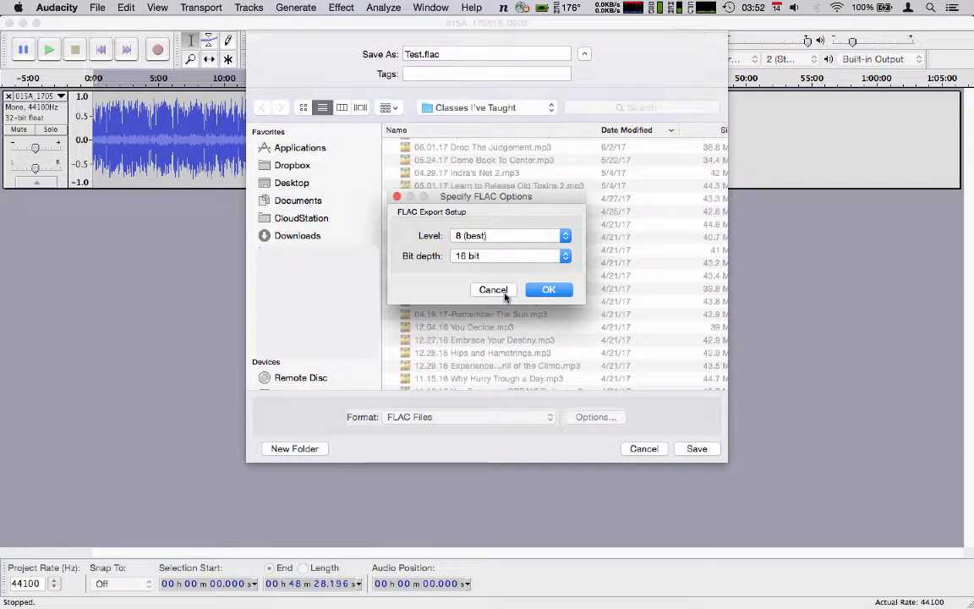
pyautogui.click(503, 292)
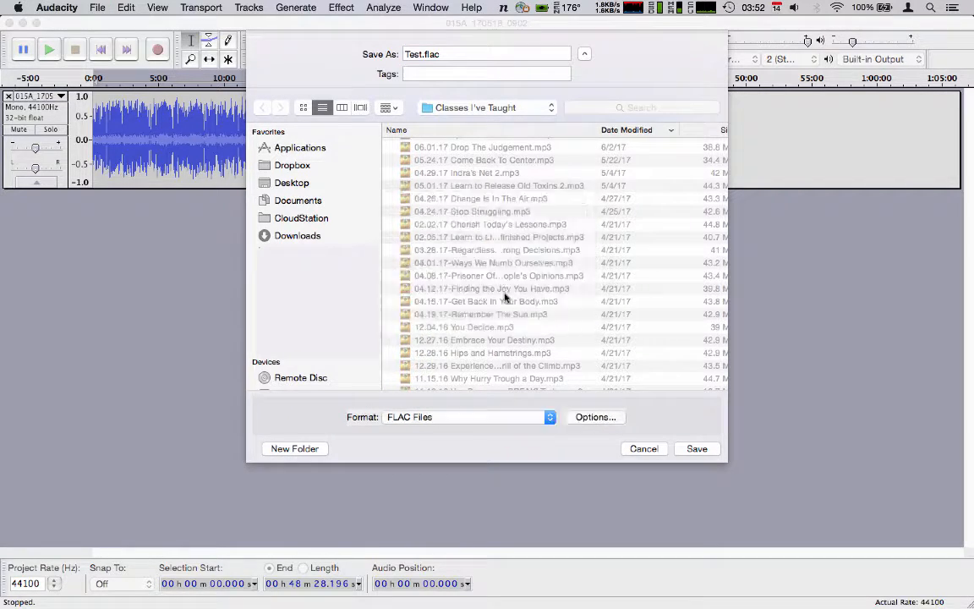
pyautogui.click(697, 449)
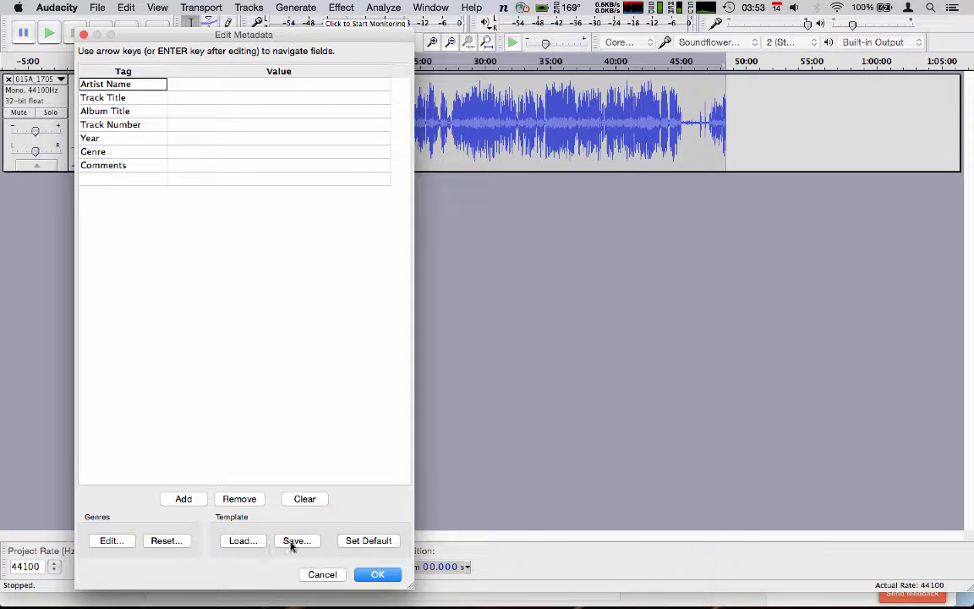
# Load the JTY.xml metadata template, set Track Title and Track Number to "test", and accept the metadata for the FLAC export.
pyautogui.click(250, 541)
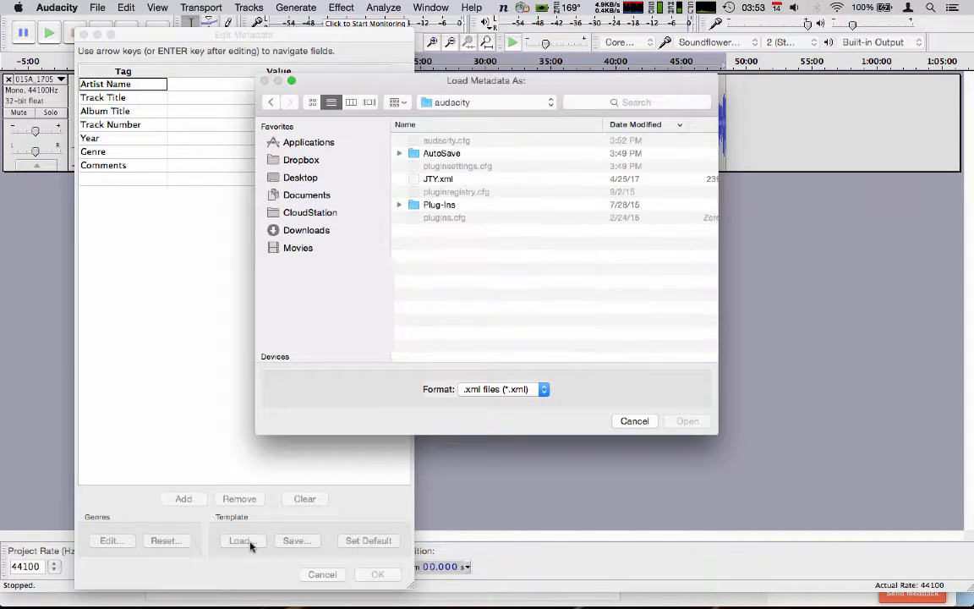
pyautogui.doubleClick(448, 180)
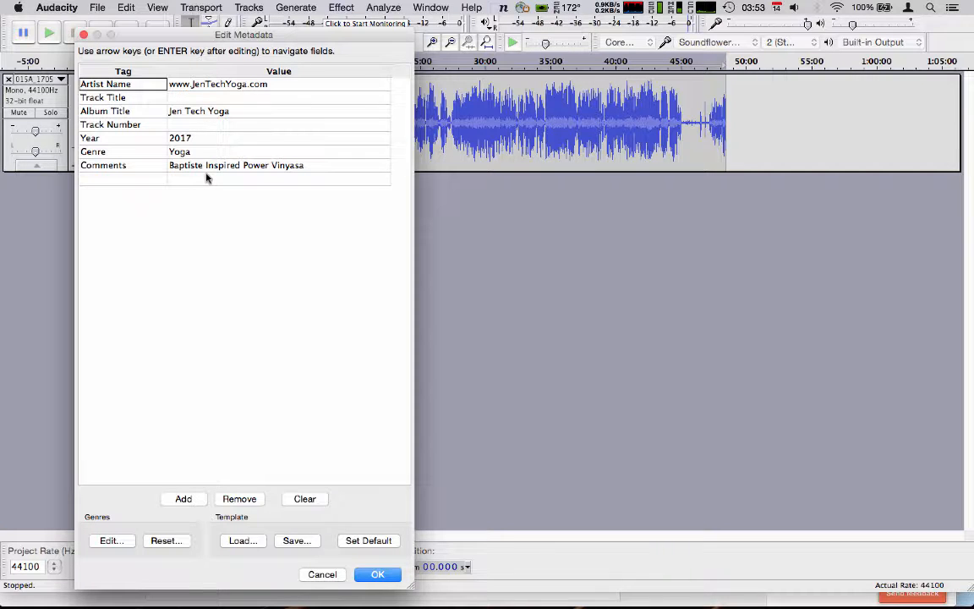
pyautogui.click(198, 126)
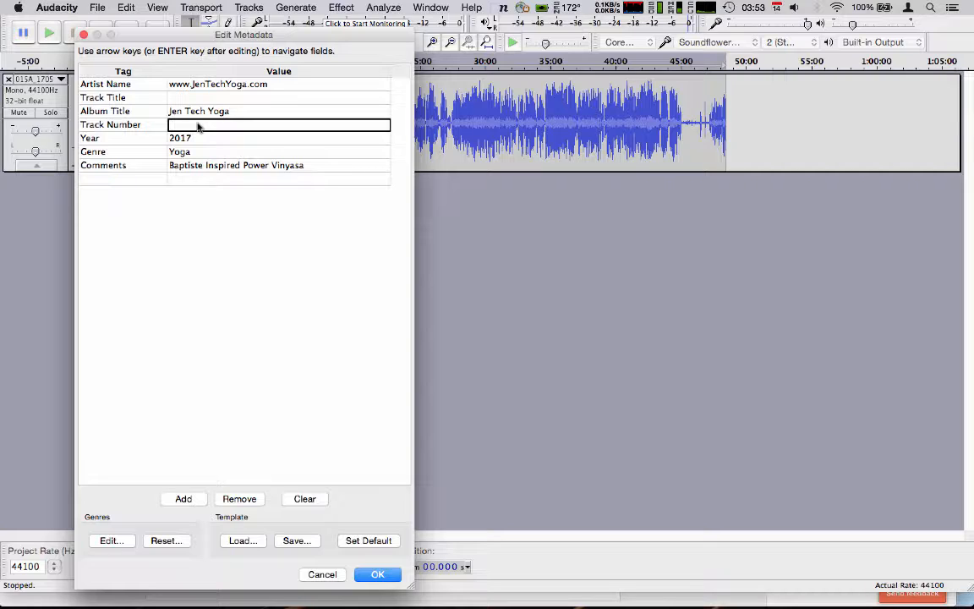
pyautogui.click(199, 99)
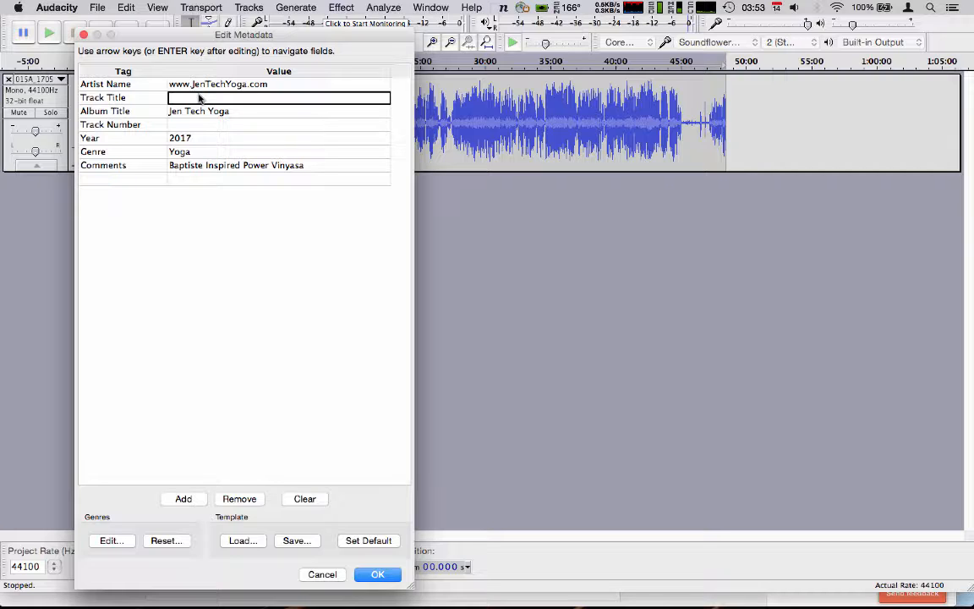
pyautogui.write('test')
pyautogui.press('Return')
pyautogui.press('Down')
pyautogui.press('Return')
pyautogui.write('test')
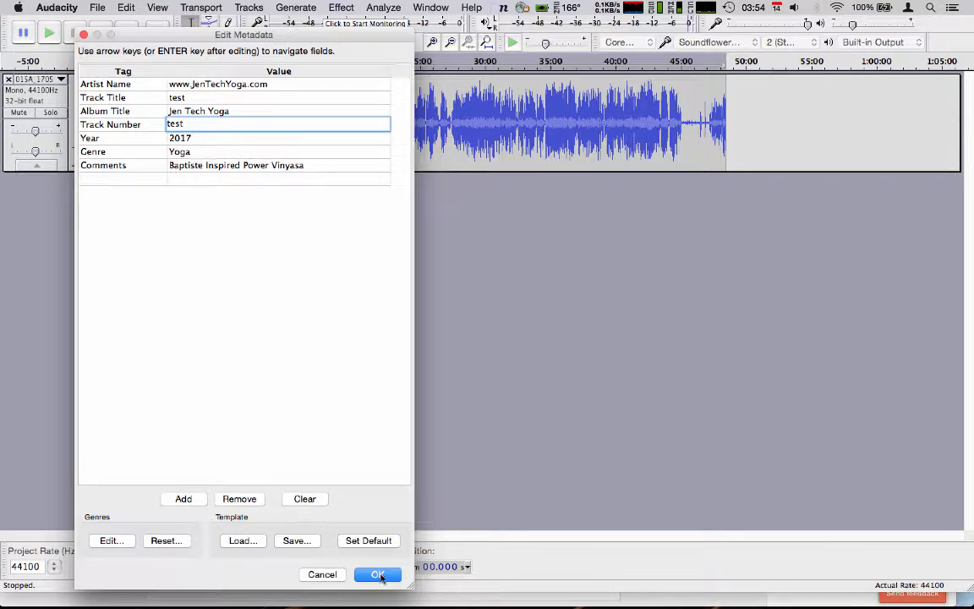
pyautogui.click(387, 576)
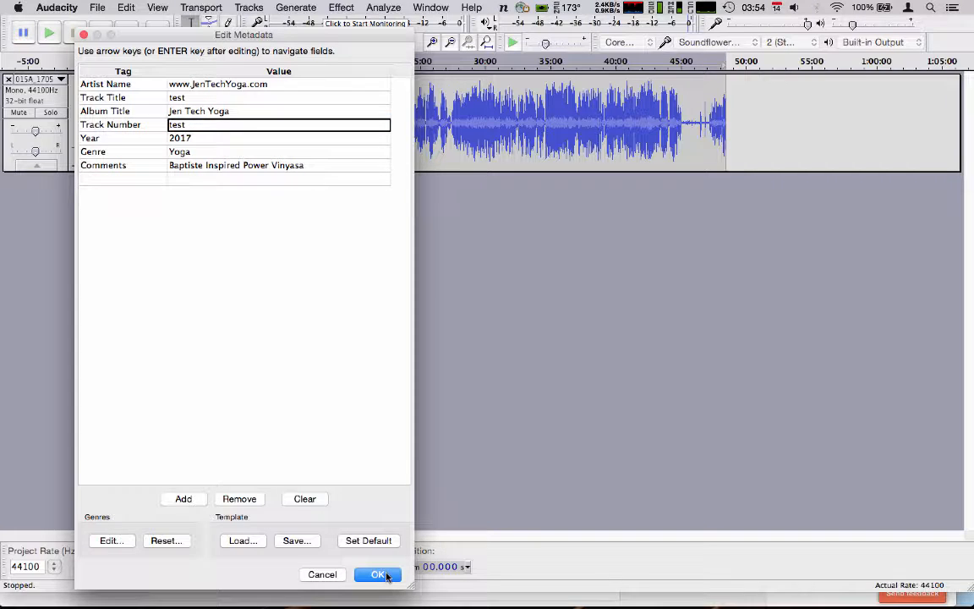
pyautogui.click(385, 576)
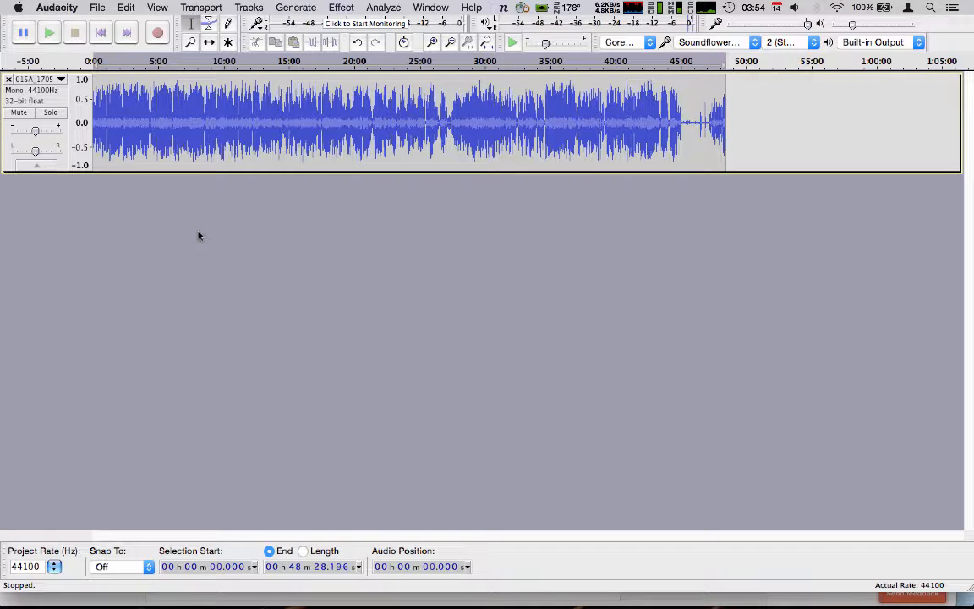
# Export the audio as Test.mp3 in MP3 format with a constant 96 kbps bit rate and Stereo channel mode, accepting the existing metadata.
pyautogui.click(91, 8)
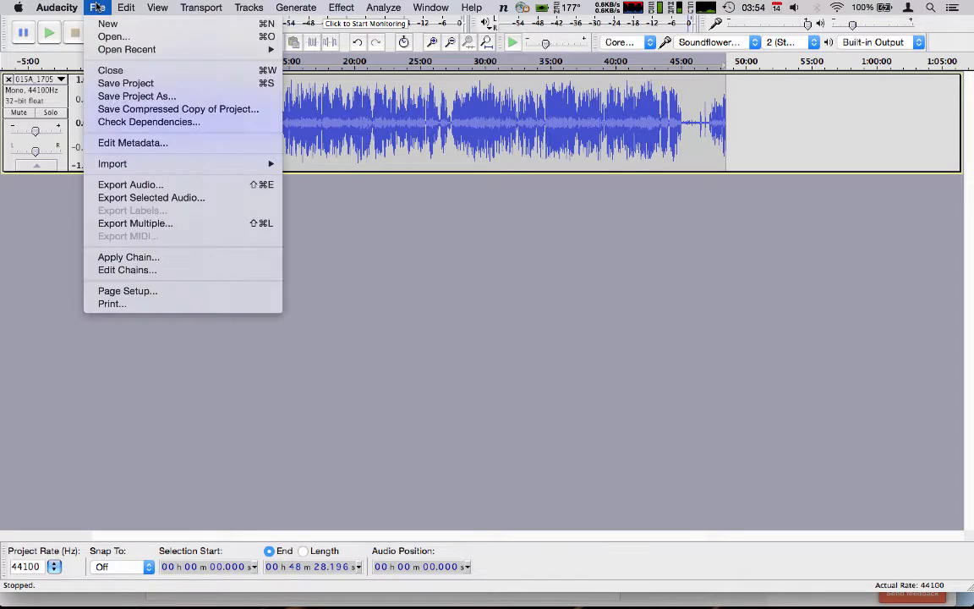
pyautogui.click(157, 186)
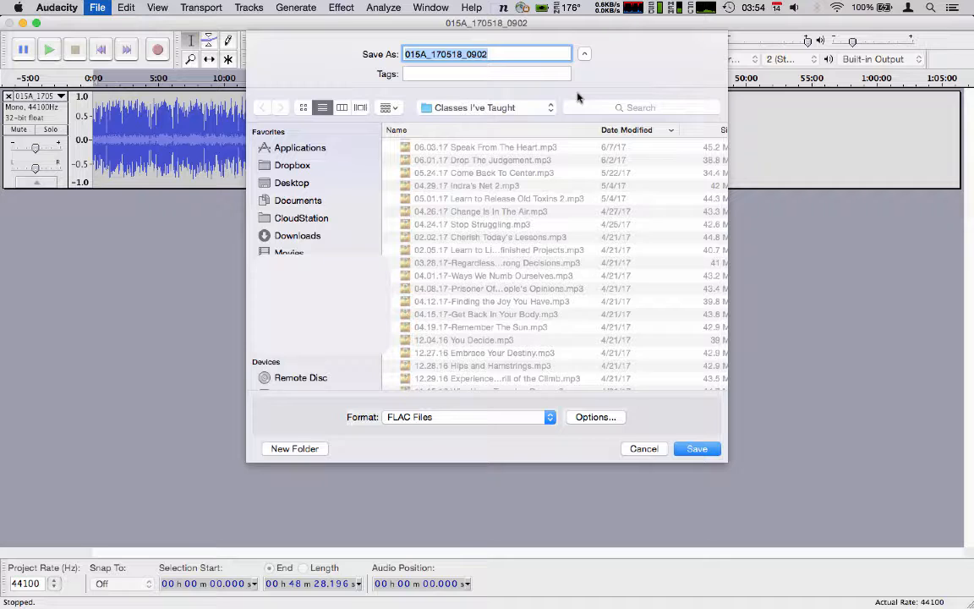
pyautogui.write('Te')
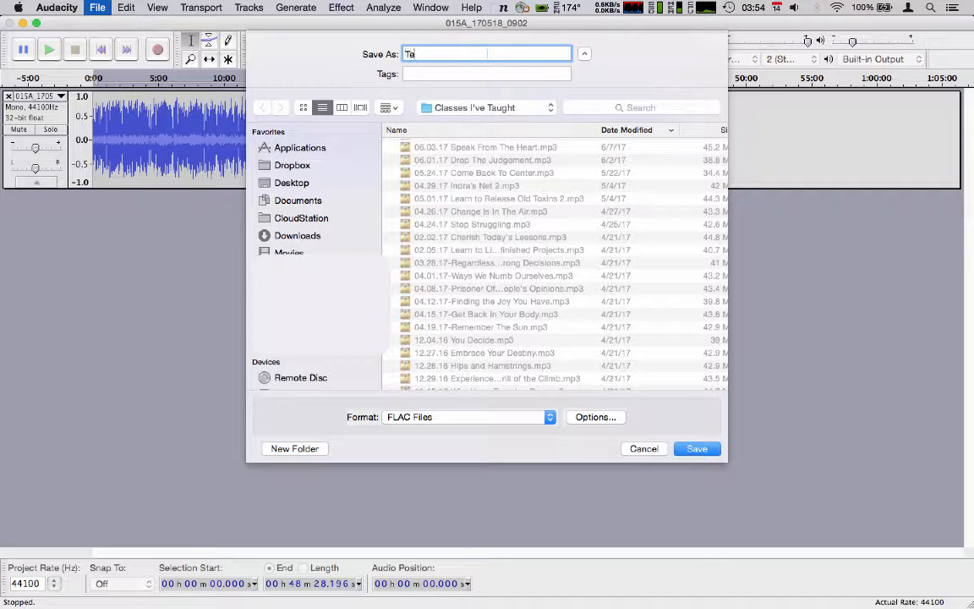
pyautogui.write('st.mp3')
pyautogui.click(499, 416)
pyautogui.click(501, 394)
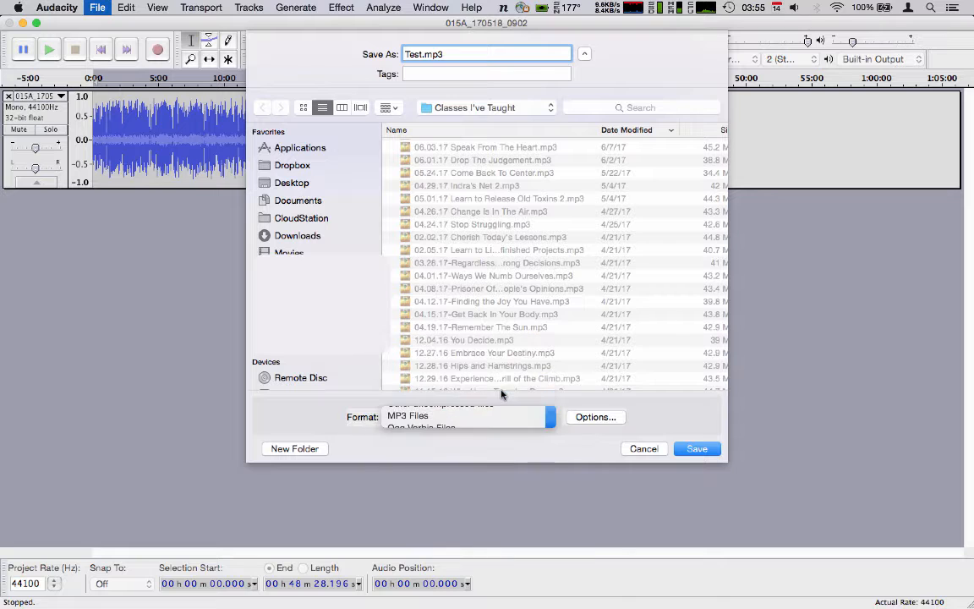
pyautogui.click(595, 417)
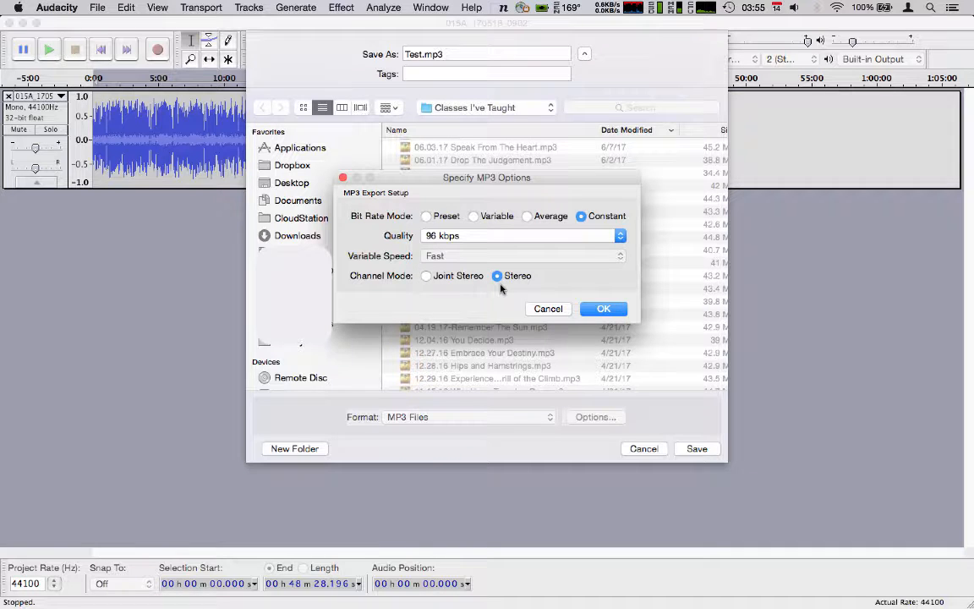
pyautogui.click(605, 309)
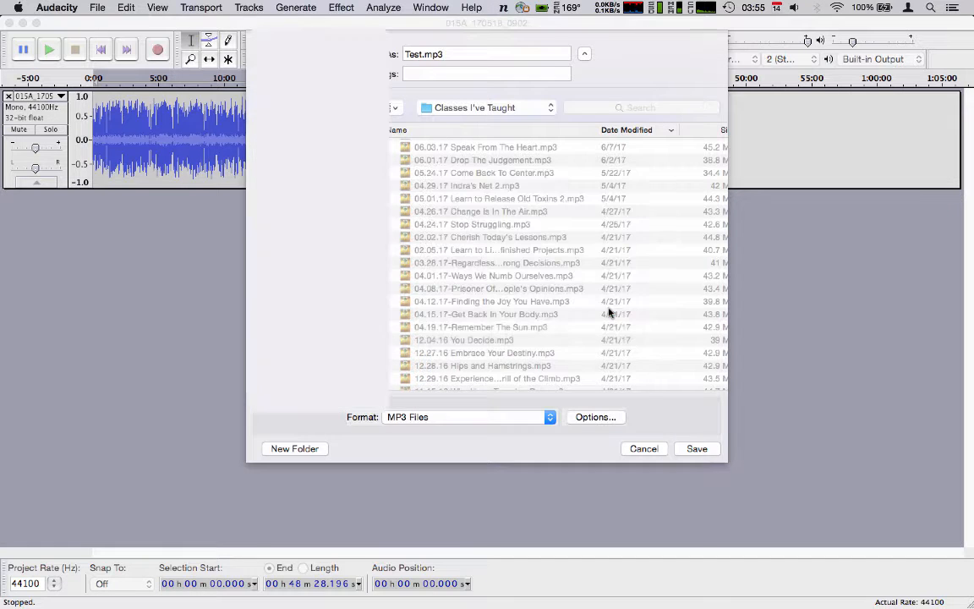
pyautogui.click(696, 449)
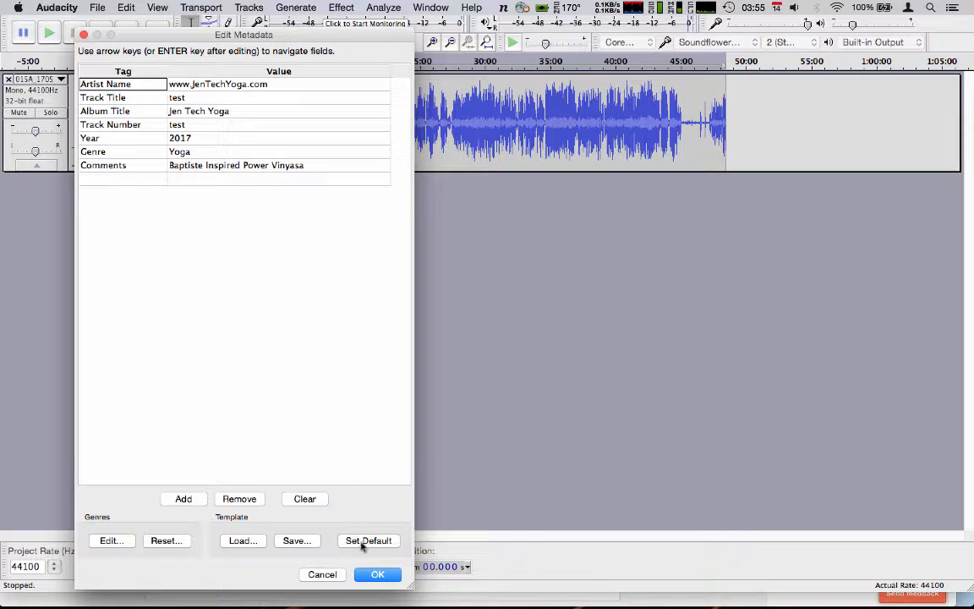
pyautogui.click(376, 574)
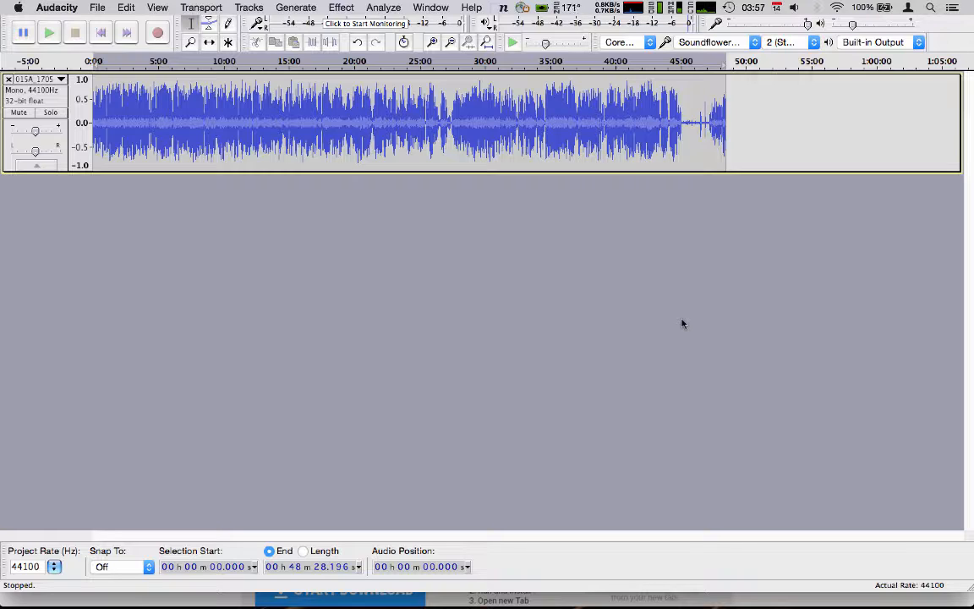
# Switch to the Tagr app by searching for it on the Mac, and move its window up into full view.
pyautogui.click(930, 9)
pyautogui.write('t')
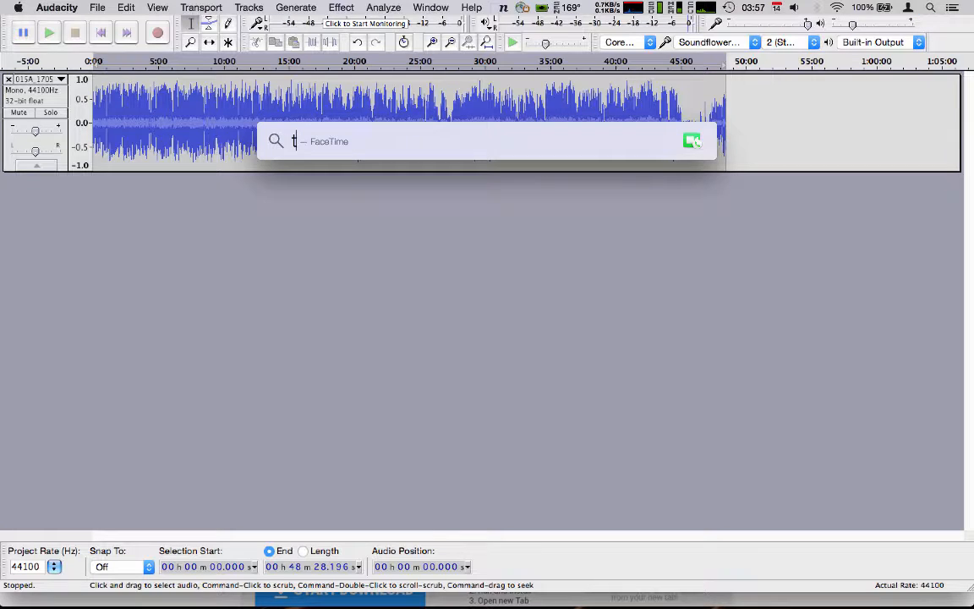
pyautogui.write('agr')
pyautogui.press('Return')
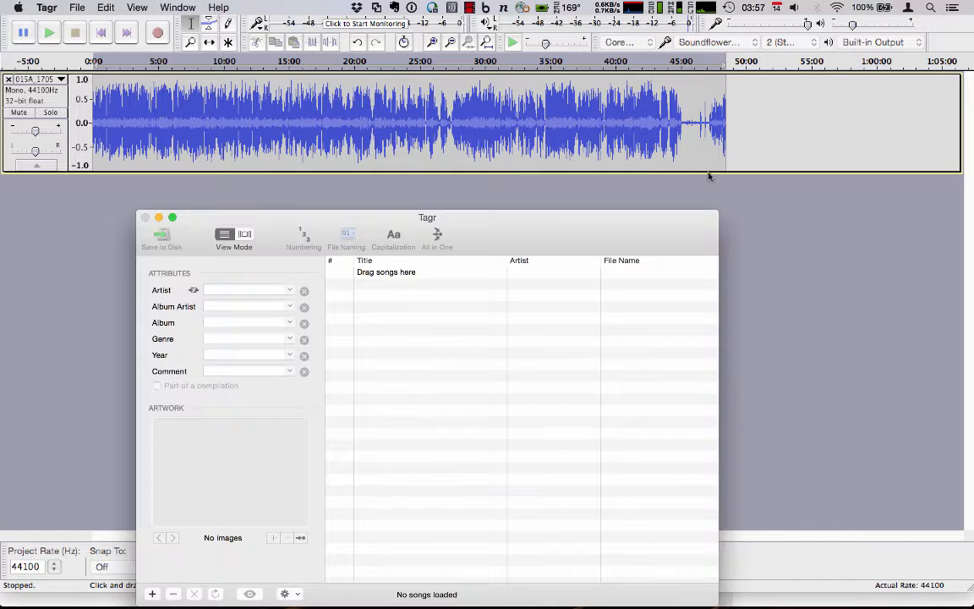
pyautogui.moveTo(511, 221); pyautogui.dragTo(526, 101)
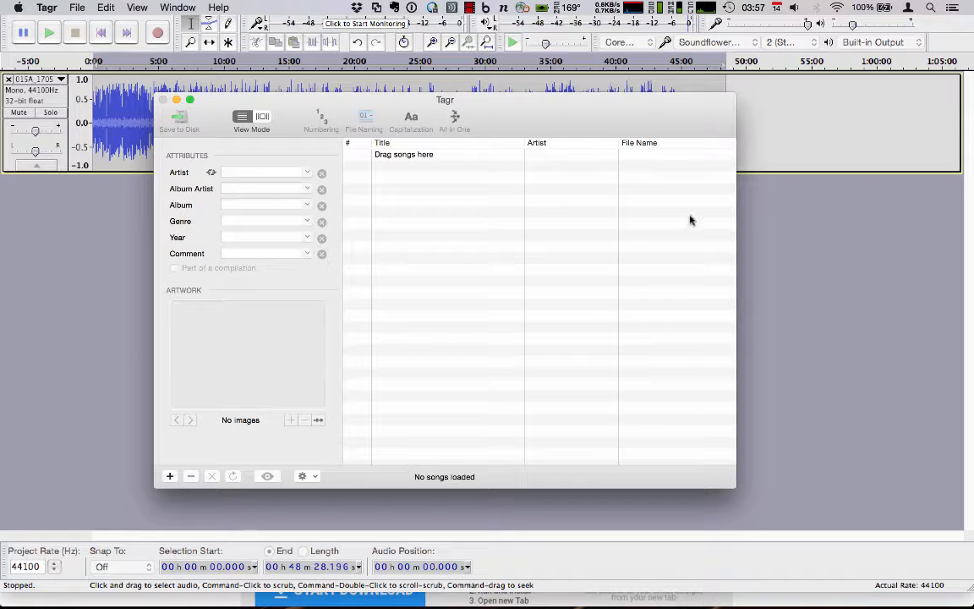
# Load Test.mp3 from the Classes I've Taught folder into the Tagr song list.
pyautogui.moveTo(535, 112); pyautogui.dragTo(600, 115)
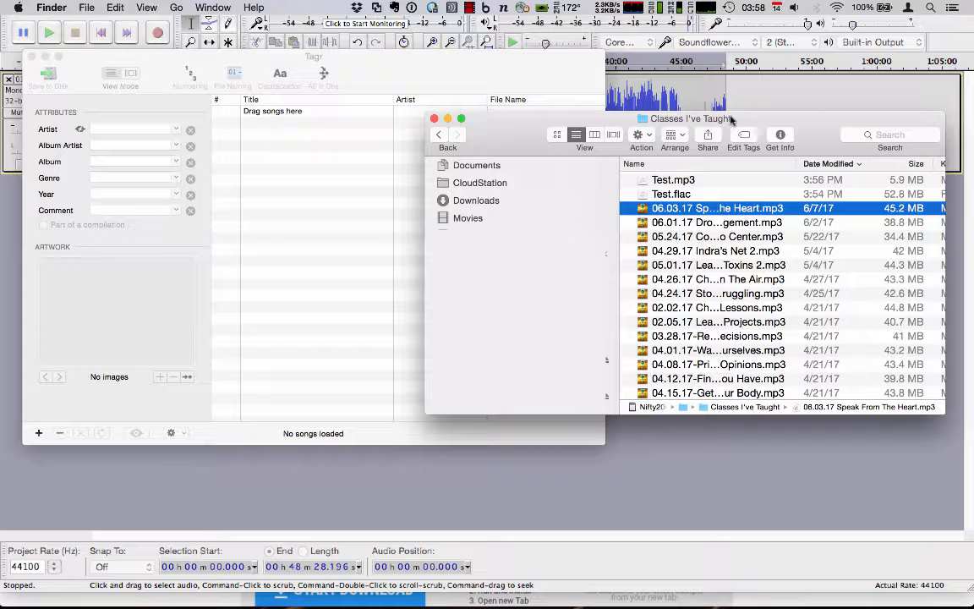
pyautogui.click(673, 180)
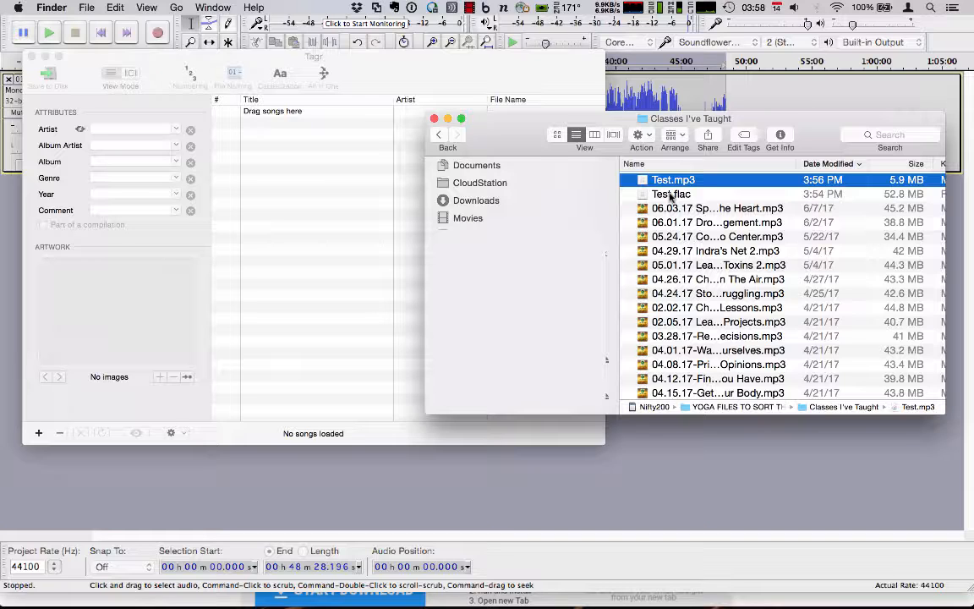
pyautogui.moveTo(660, 184); pyautogui.dragTo(346, 240)
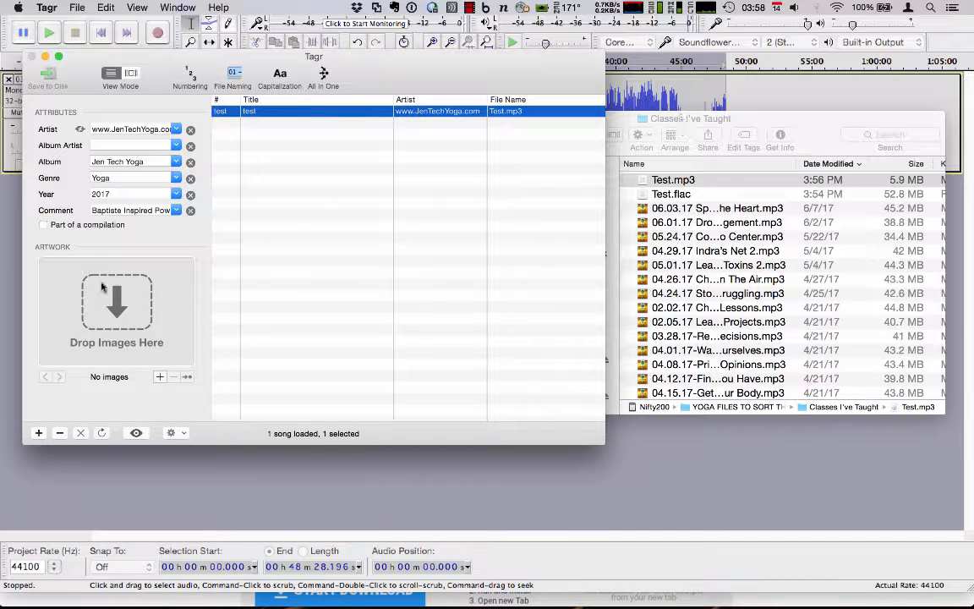
# Find JTYPodcastArt_s.jpg in the Classes I've Taught folder and examine its dimensions and preview in the file info.
pyautogui.moveTo(694, 123); pyautogui.dragTo(705, 140)
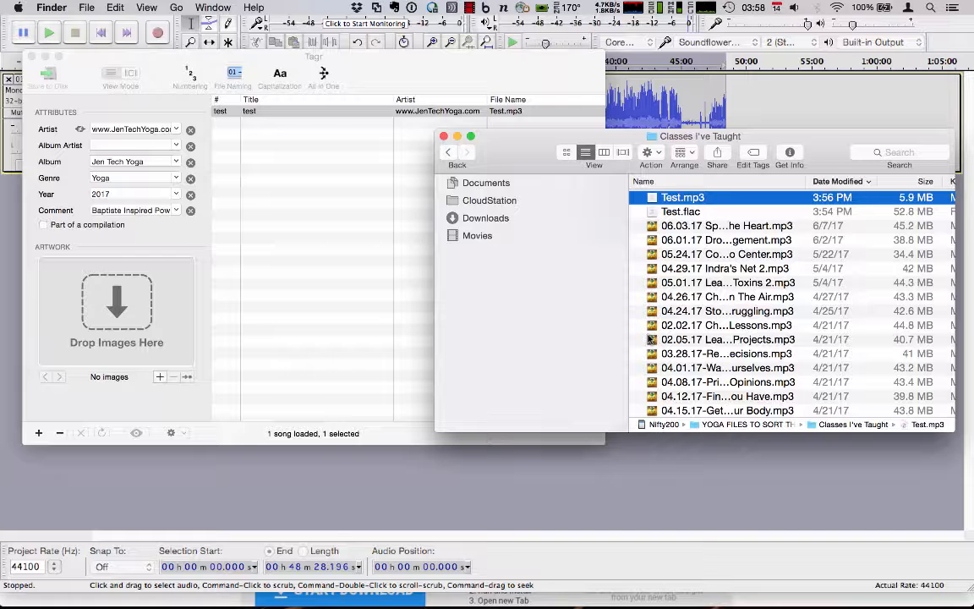
pyautogui.scroll(-5, 694, 412)
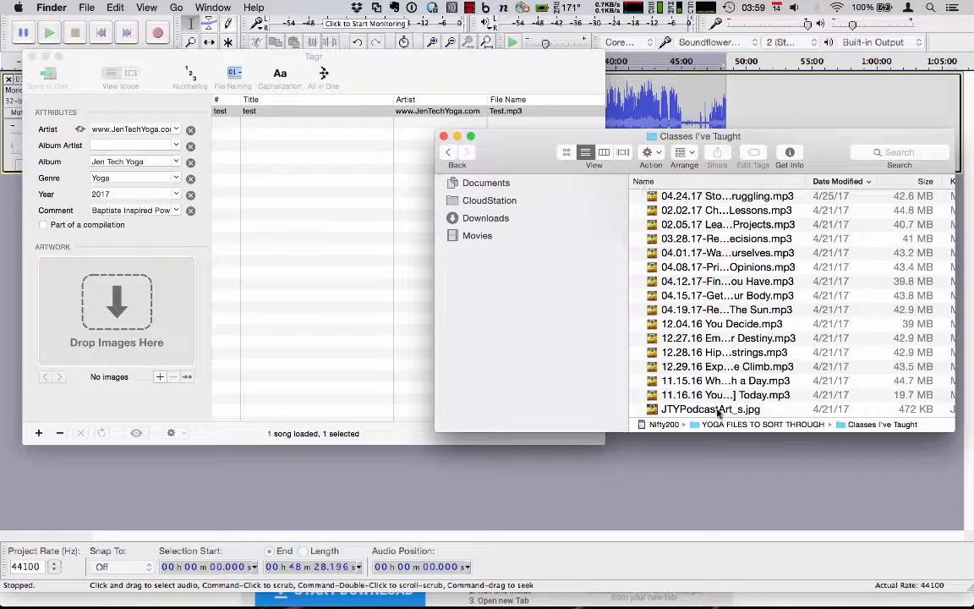
pyautogui.click(718, 410)
pyautogui.press('super+i')
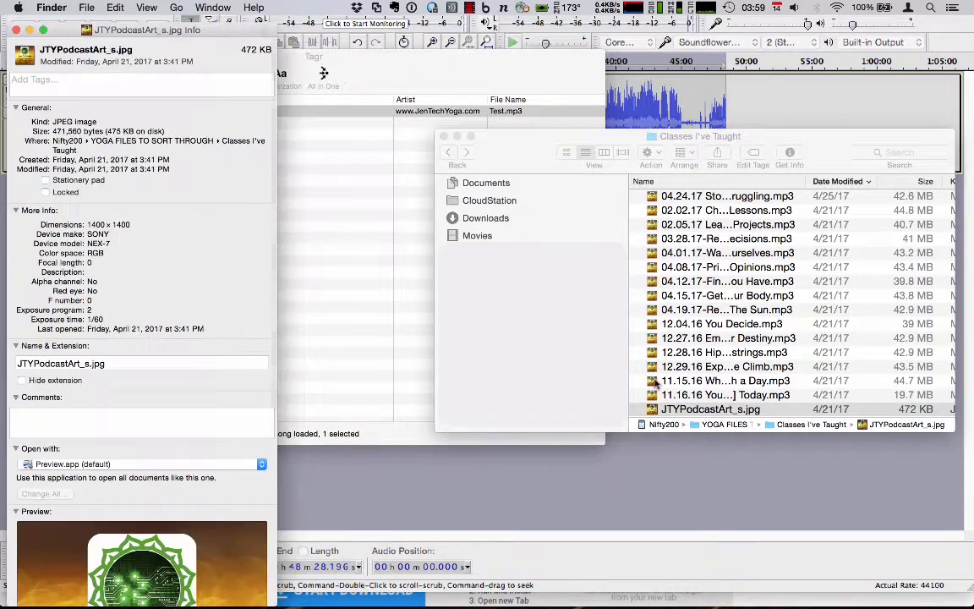
pyautogui.moveTo(176, 31); pyautogui.dragTo(467, 46)
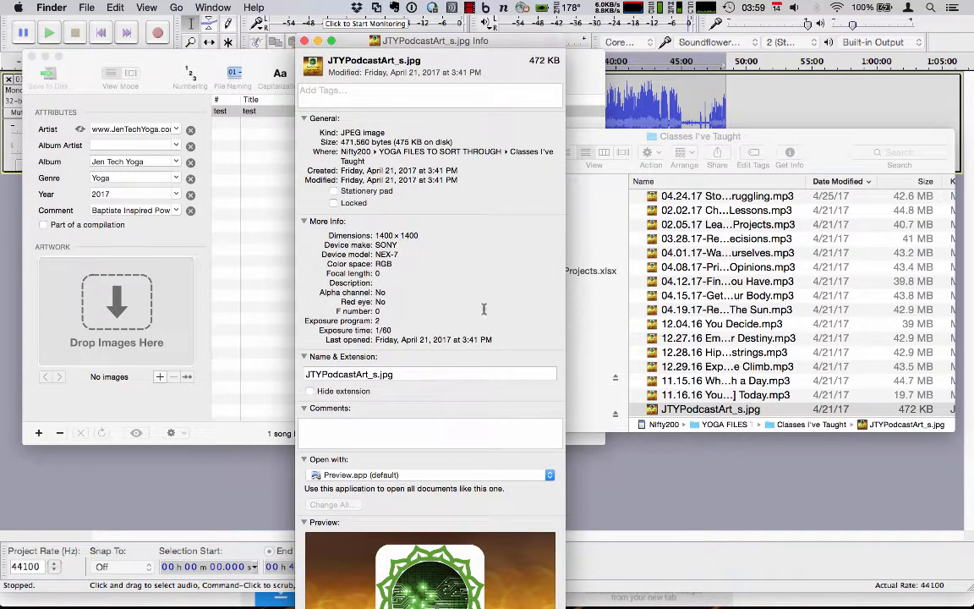
pyautogui.scroll(-1, 486, 316)
pyautogui.scroll(-5, 486, 316)
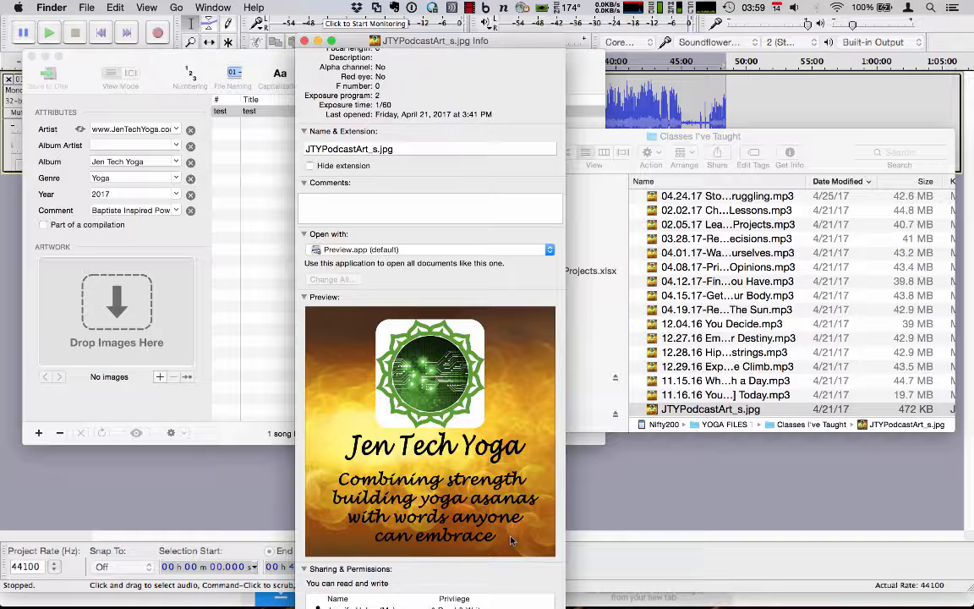
pyautogui.click(305, 41)
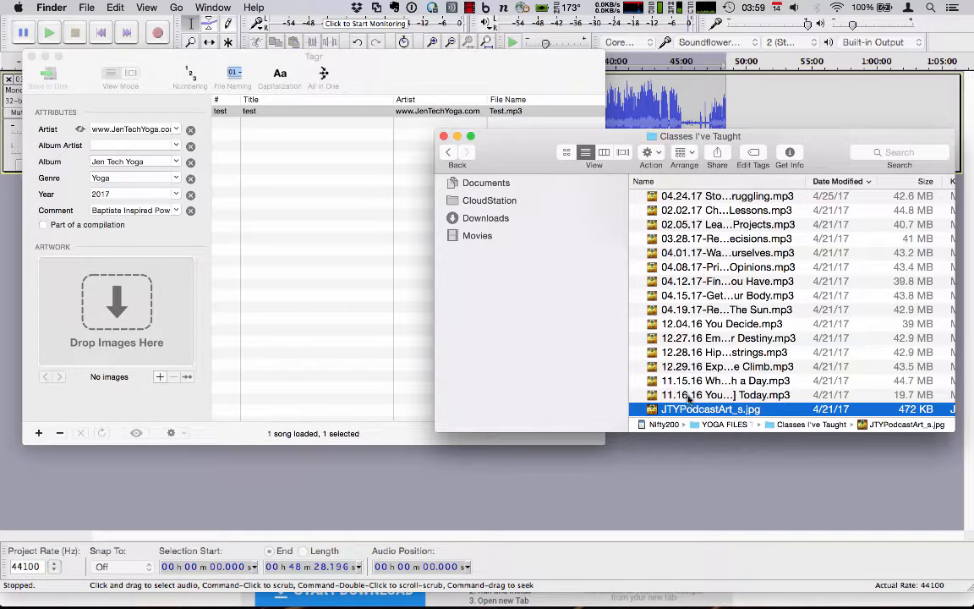
# Add JTYPodcastArt_s.jpg as the artwork of Test.mp3 and save the tags to disk.
pyautogui.moveTo(693, 412); pyautogui.dragTo(133, 311)
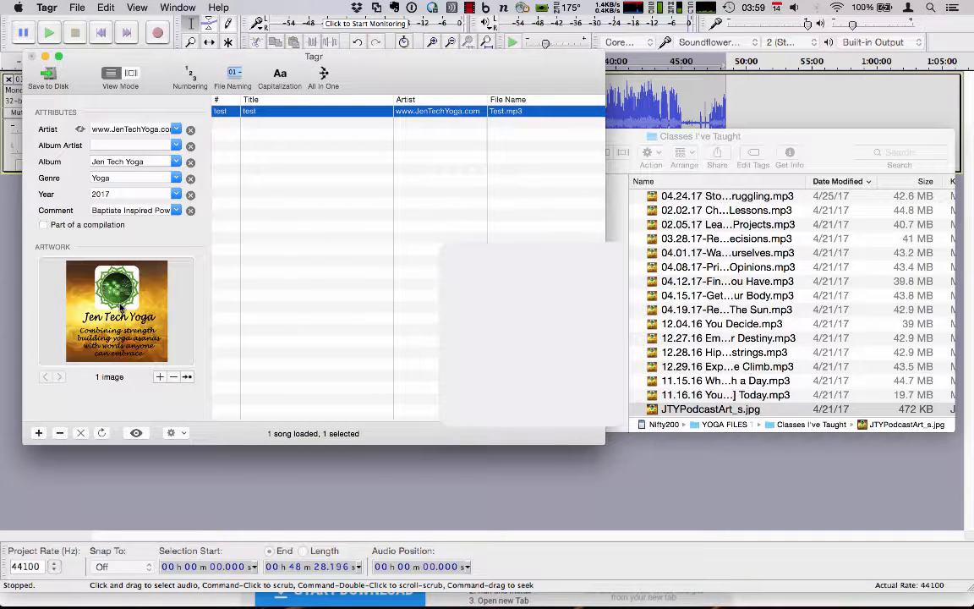
pyautogui.click(48, 78)
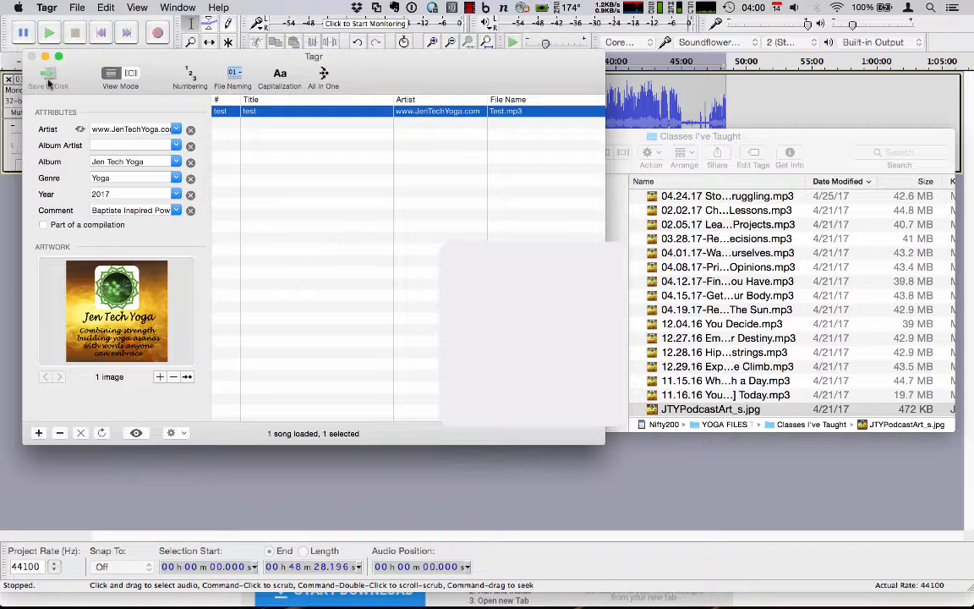